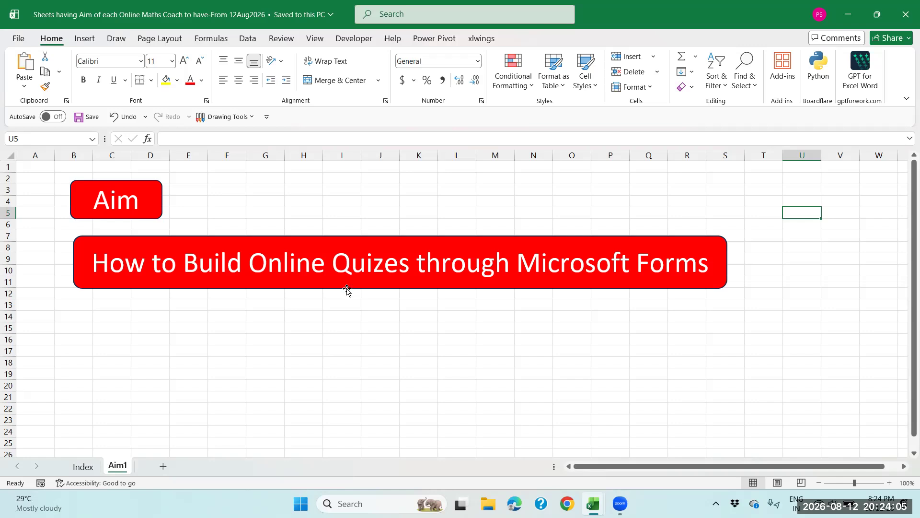
- Reduce the height of the "How to Build Online Quizes through Microsoft Forms" shape by raising its lower edge slightly
left_click(347, 289)
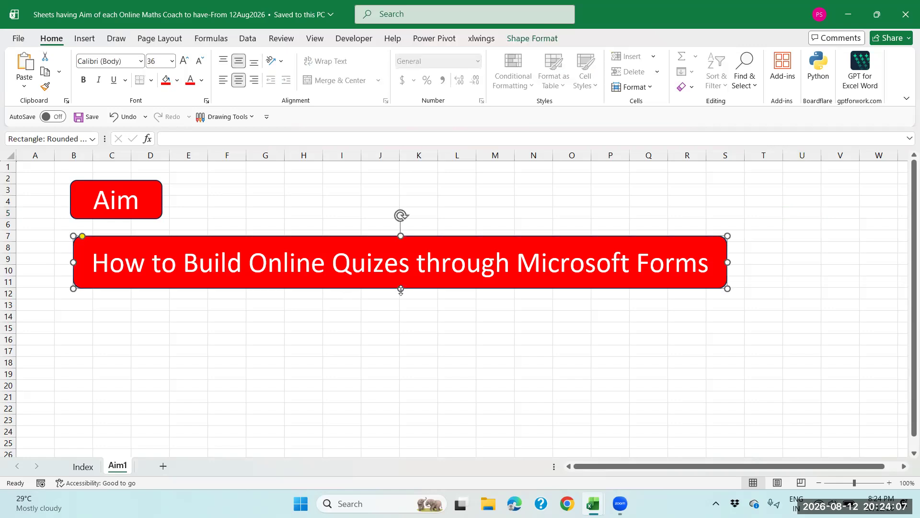
left_click_drag(398, 292, 398, 278)
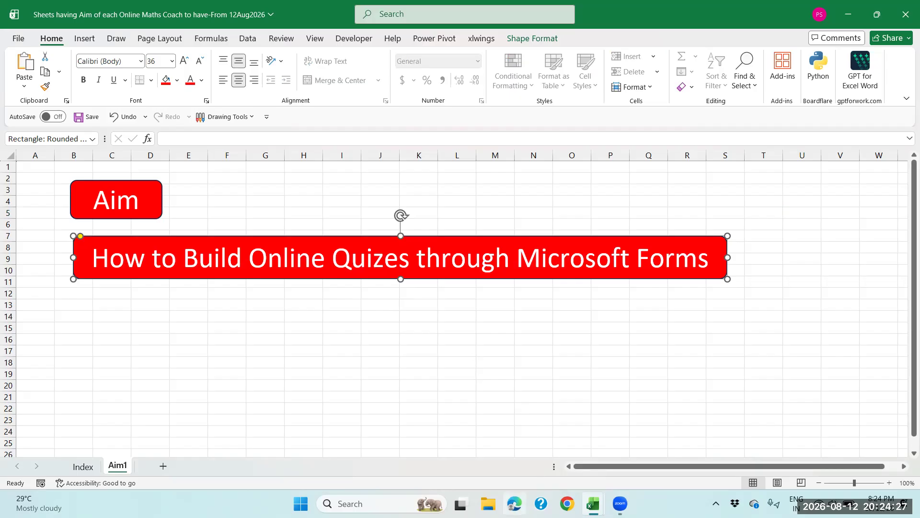
- Switch to the Edge browser and search the web for "ms forms"
left_click(514, 503)
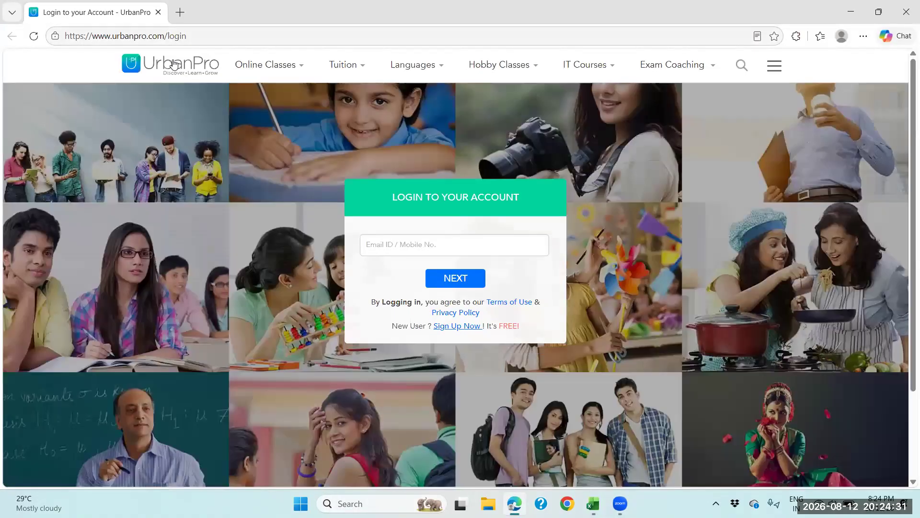
left_click(173, 36)
type("ms forms")
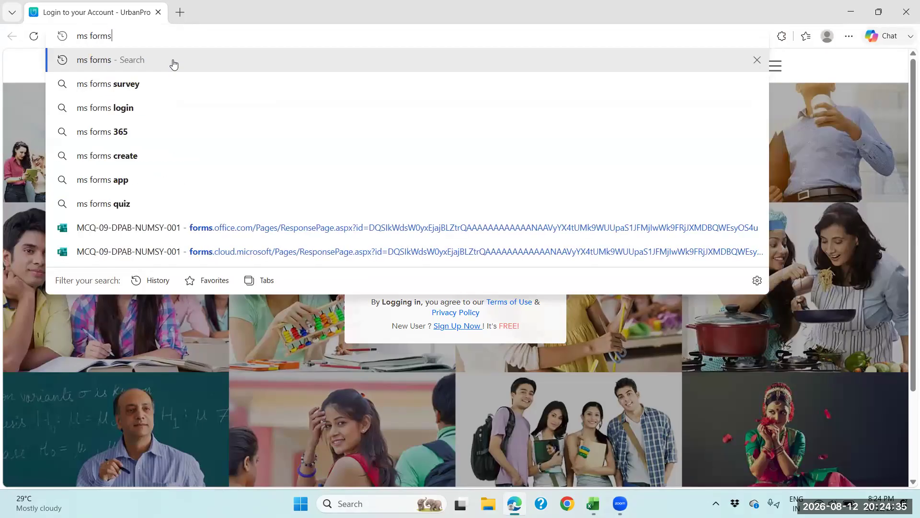
left_click(173, 64)
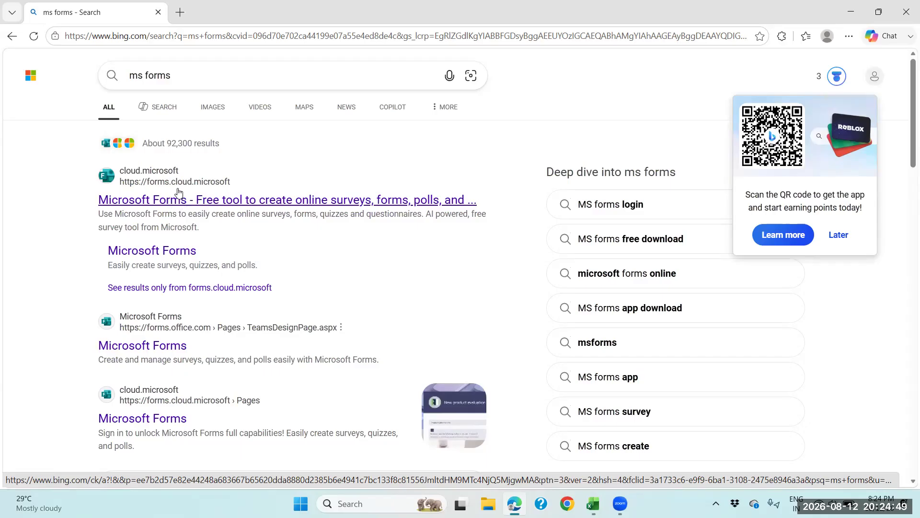
- Open the Microsoft Forms site from the results, sign in with the suggested account and dismiss the What's new introduction
left_click(200, 205)
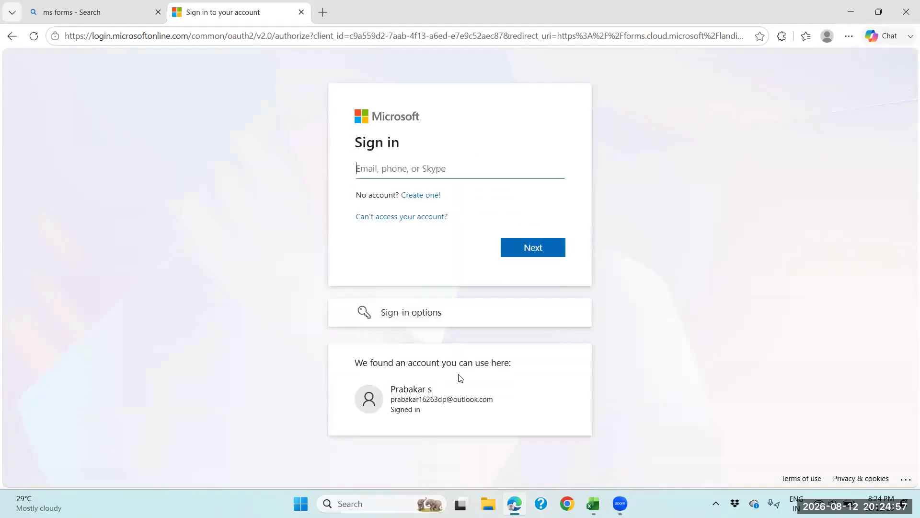
left_click(411, 394)
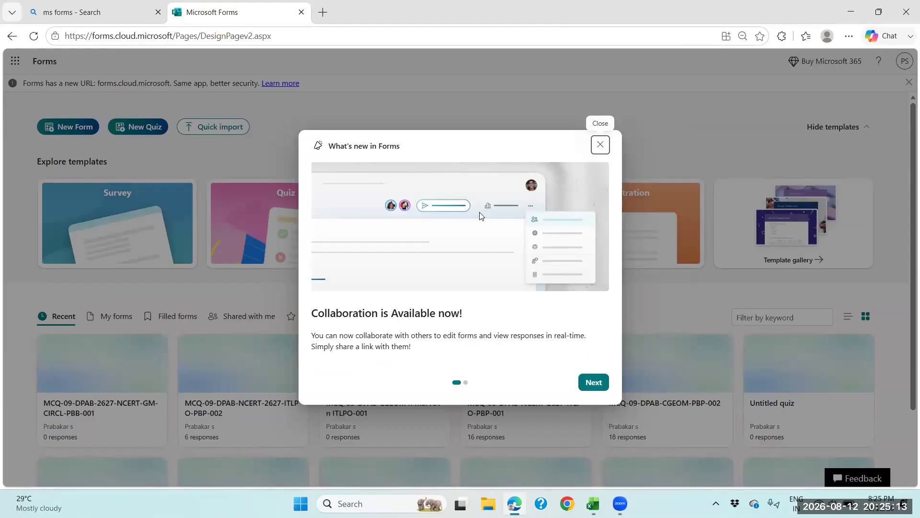
left_click(590, 385)
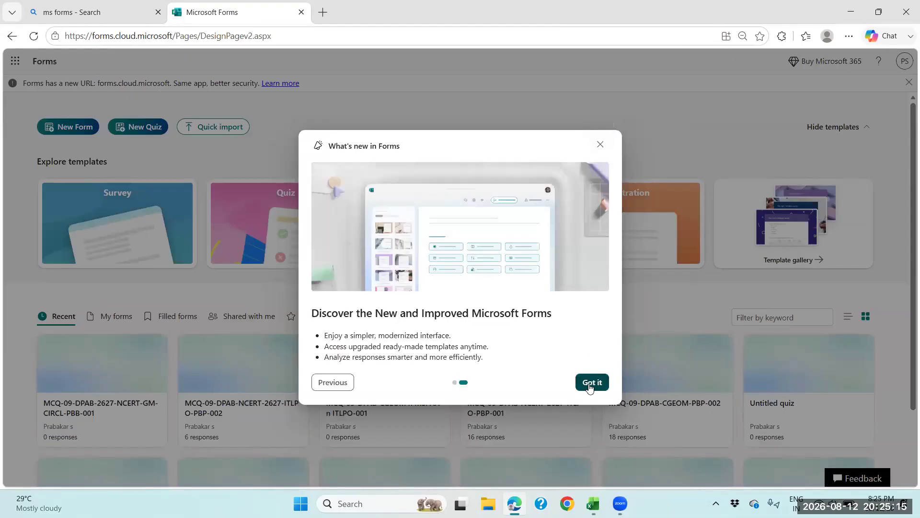
left_click(591, 384)
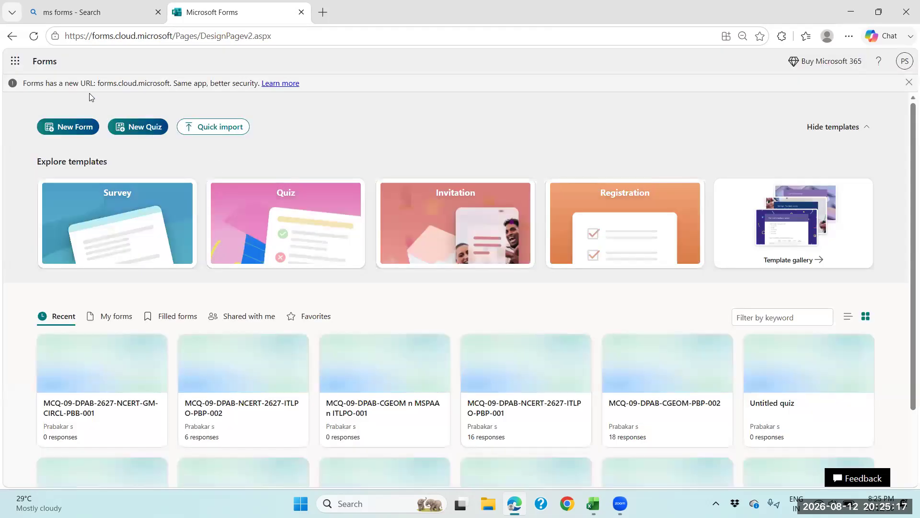
- Create a new quiz and title it "MCQ-001"
left_click(136, 127)
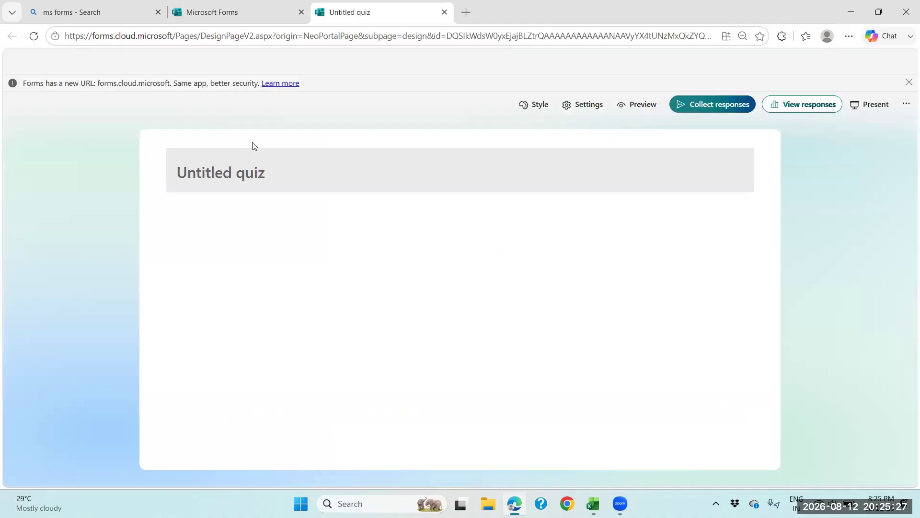
left_click(253, 176)
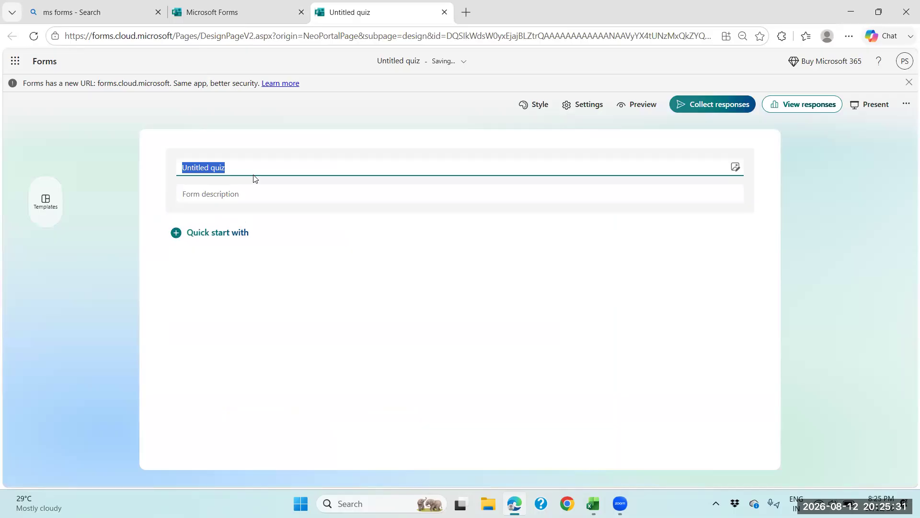
type("m")
key("BackSpace")
type("MC")
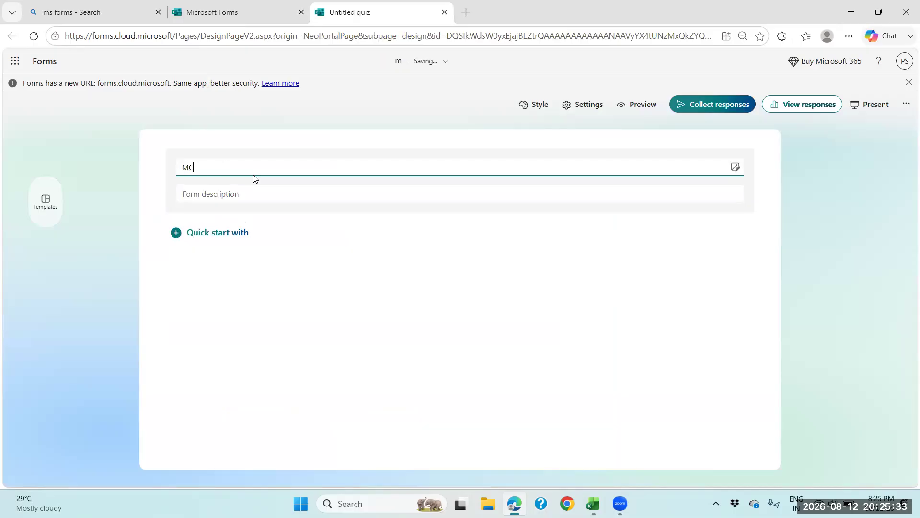
type("Q-001")
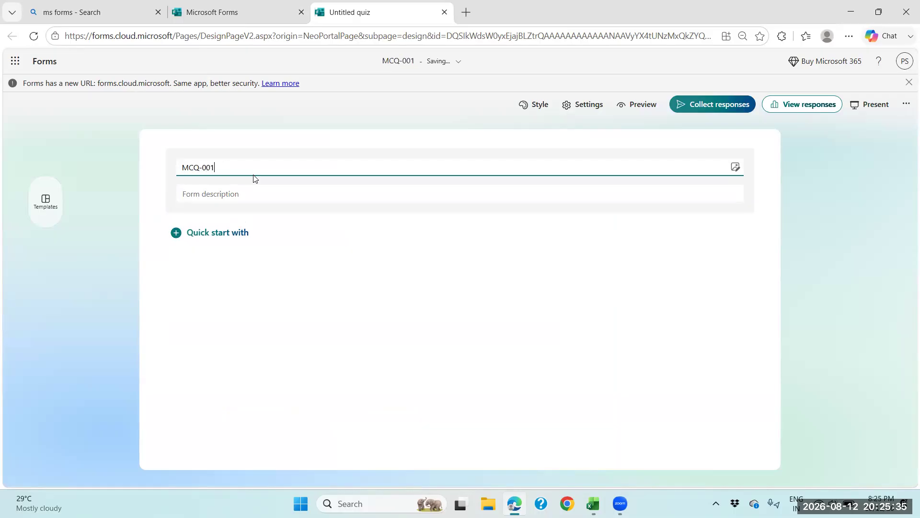
- Enter "10 Qs to be attended within 5 Minutes" as the quiz description
left_click(254, 195)
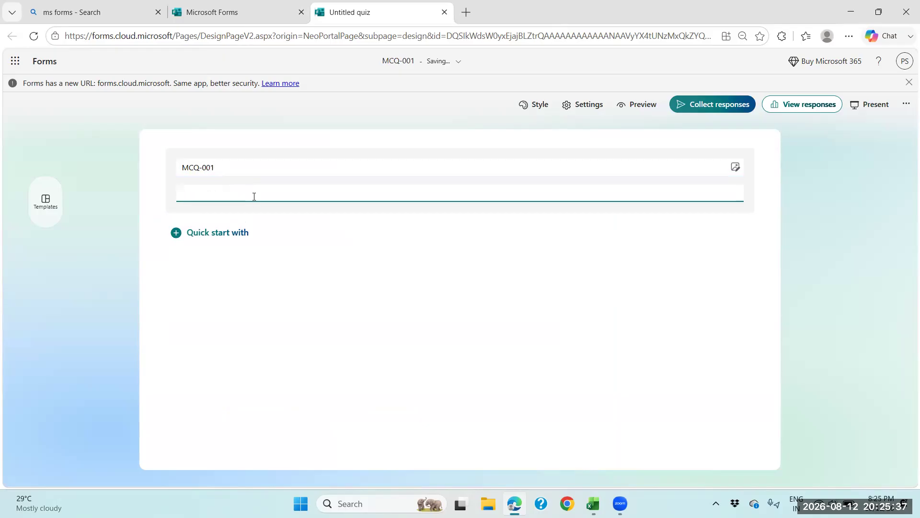
type("10 qS")
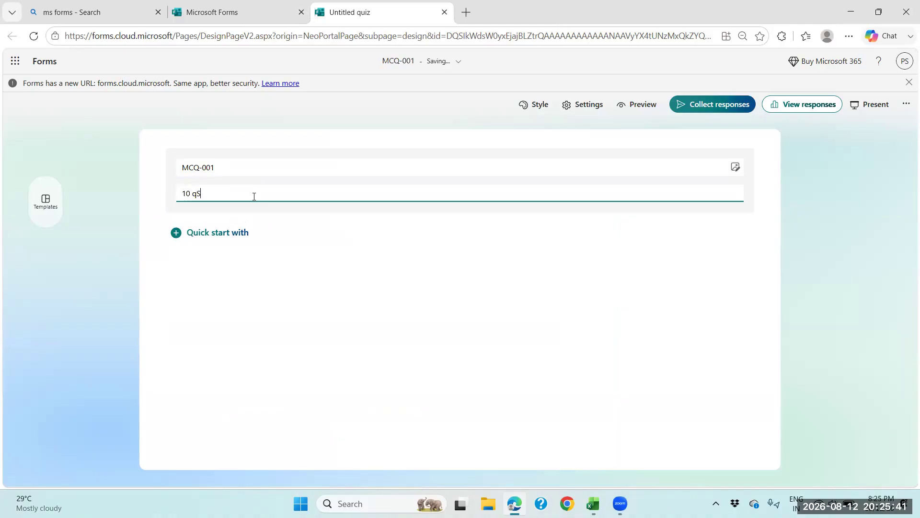
key("BackSpace")
key("BackSpace")
type("Qs to be attended within 5 Minutes")
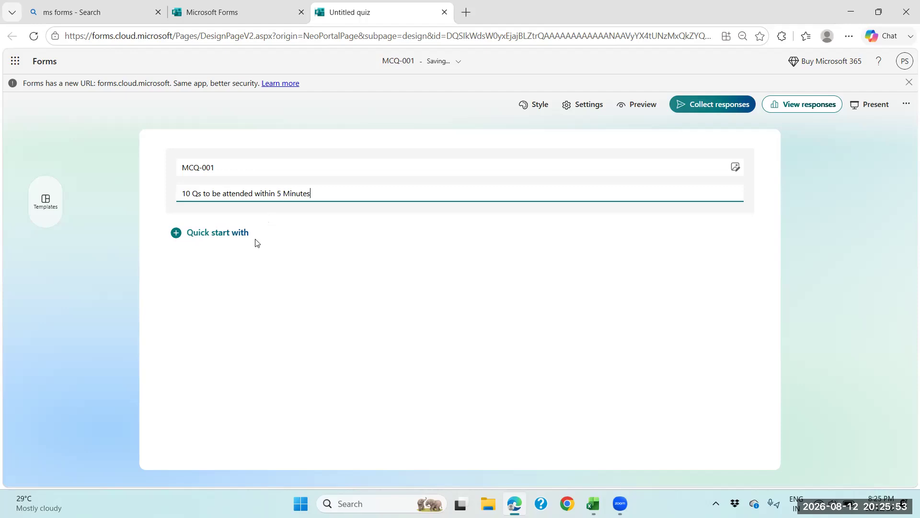
- Add a choice question with the text "Natural Numbers are"
left_click(226, 239)
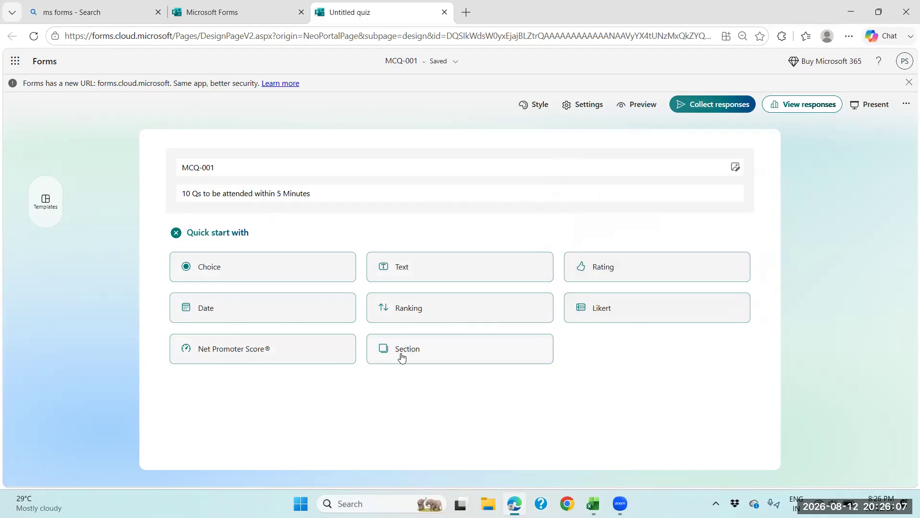
left_click(215, 271)
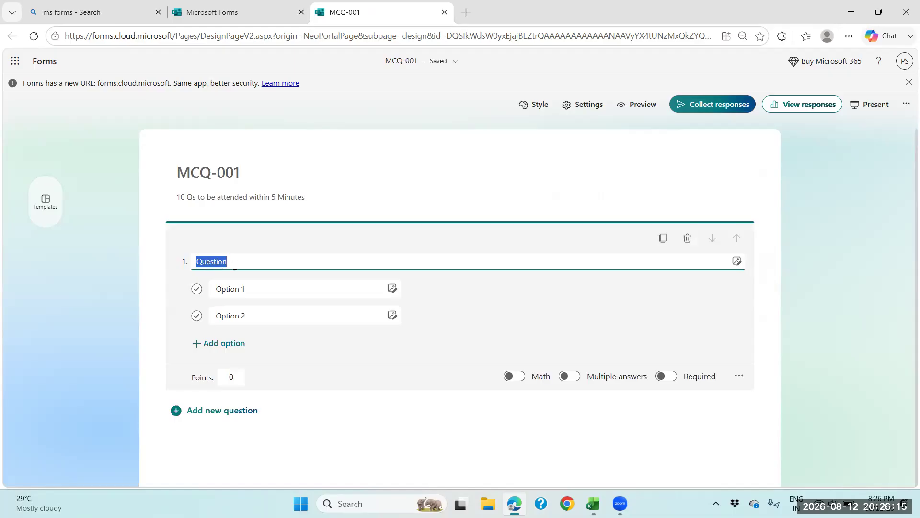
type("Na")
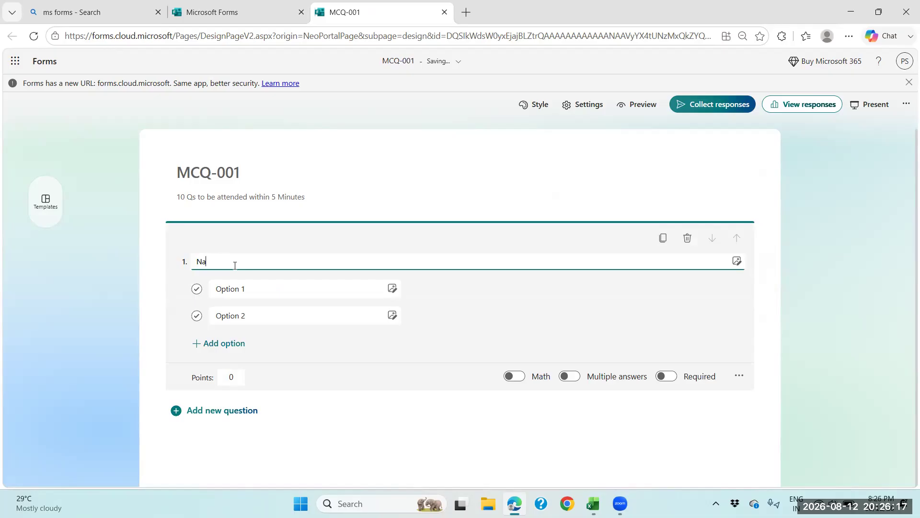
type("tural Numbers are")
- Set the first two options to "1,2,3...." and "2,4,-2,-5,...", and mark the first as the correct answer
left_click(257, 289)
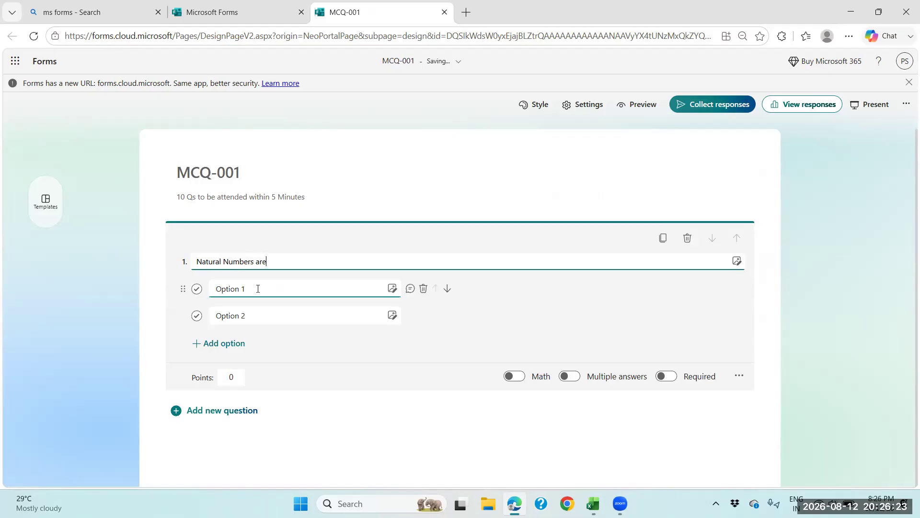
type("1,")
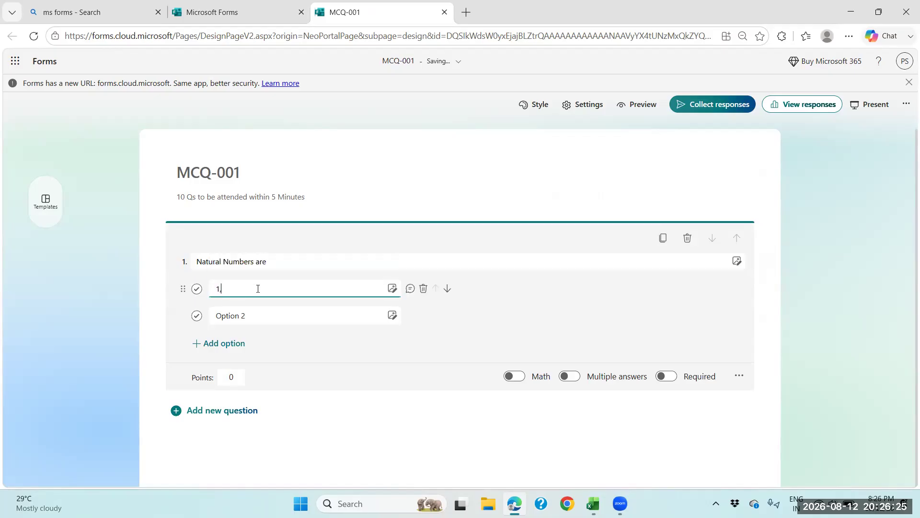
type("2,3")
type(",")
left_click(256, 316)
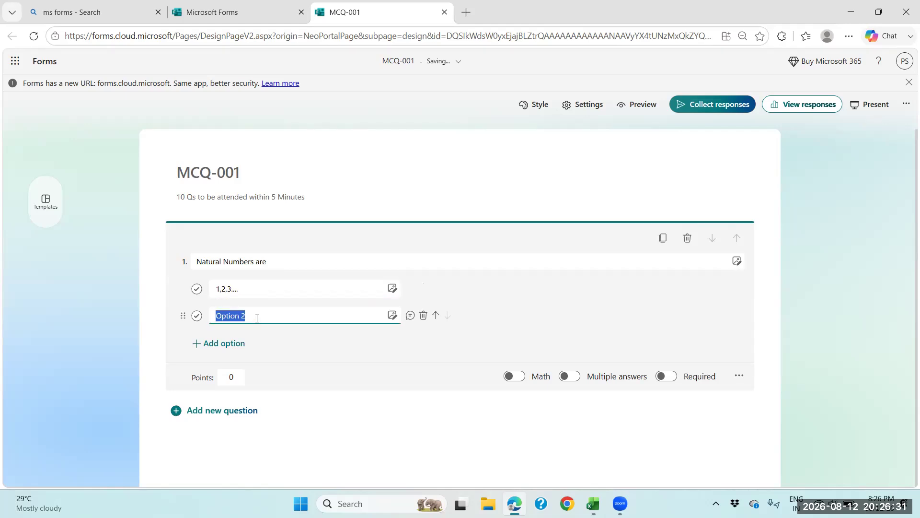
type("2,4,-2,-5,...")
left_click(199, 290)
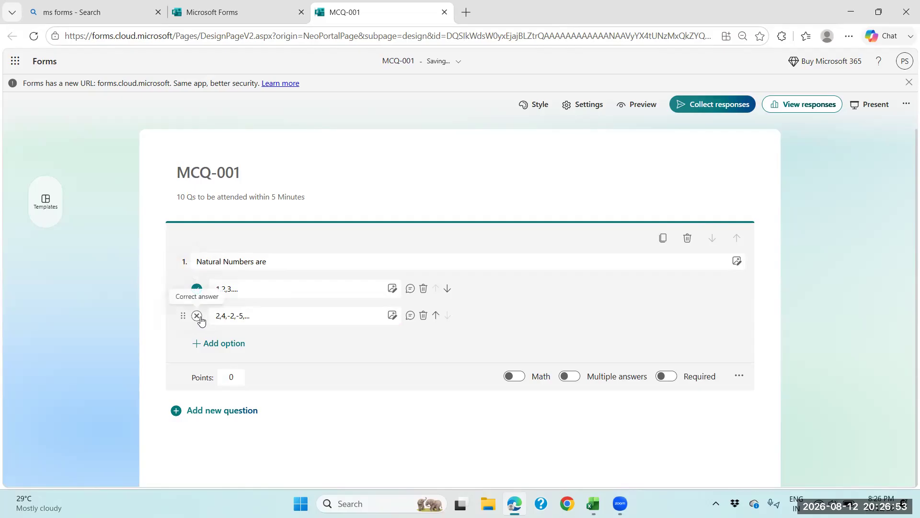
- Add a third option "...,-3,-2,-1,0,1,2,3,..." and a fourth option "None of these" to the question
left_click(226, 345)
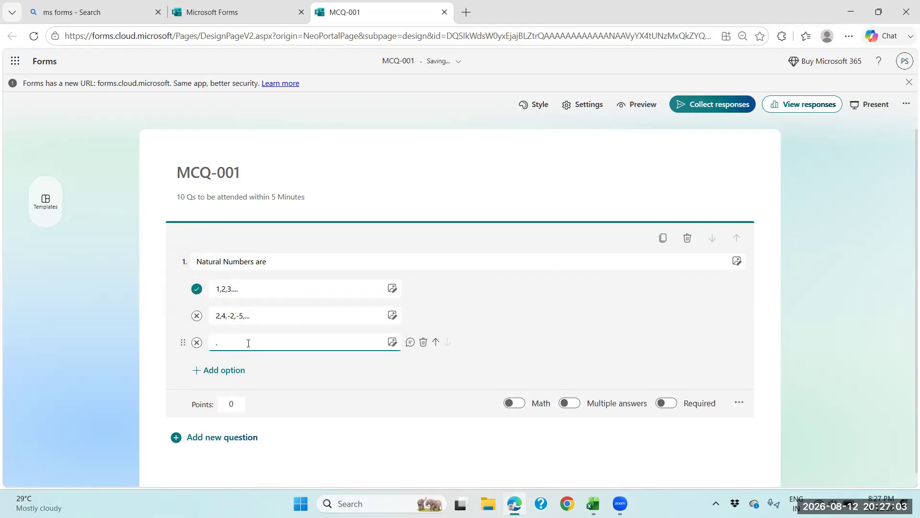
type(".,-3,-2,-1,0,1,2,3,...")
left_click(231, 371)
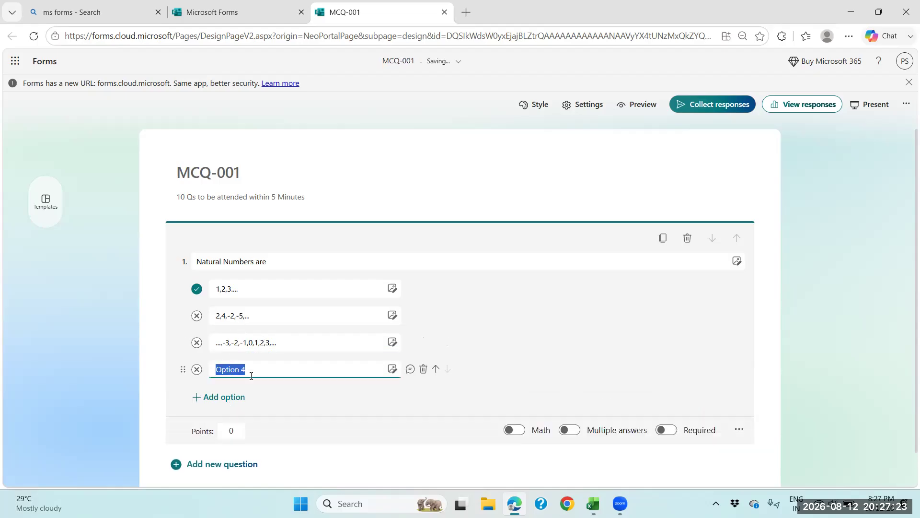
type("None of these")
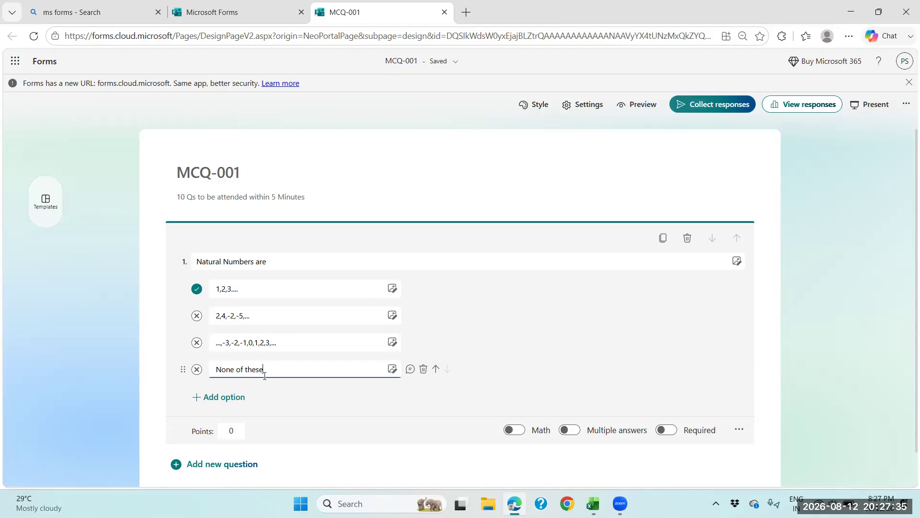
- Give the question 1 point, make it required and choose to shuffle its options
left_click(235, 431)
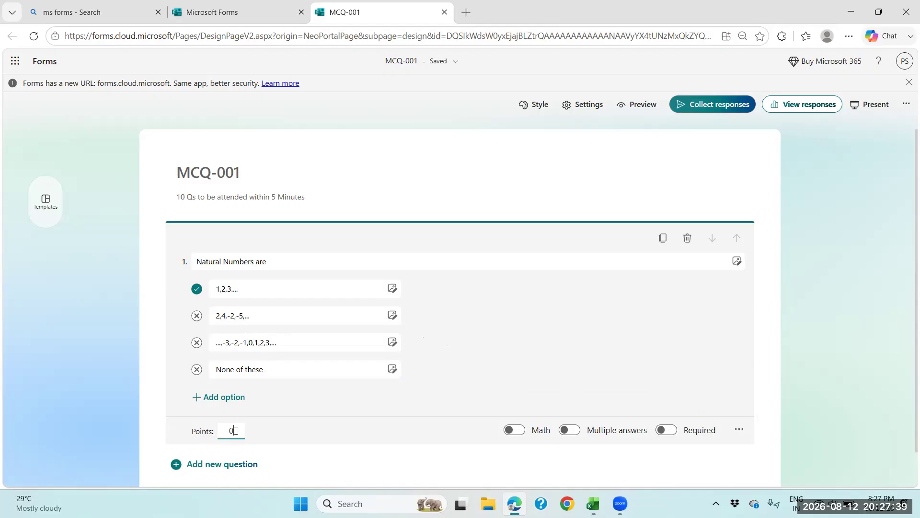
type("1")
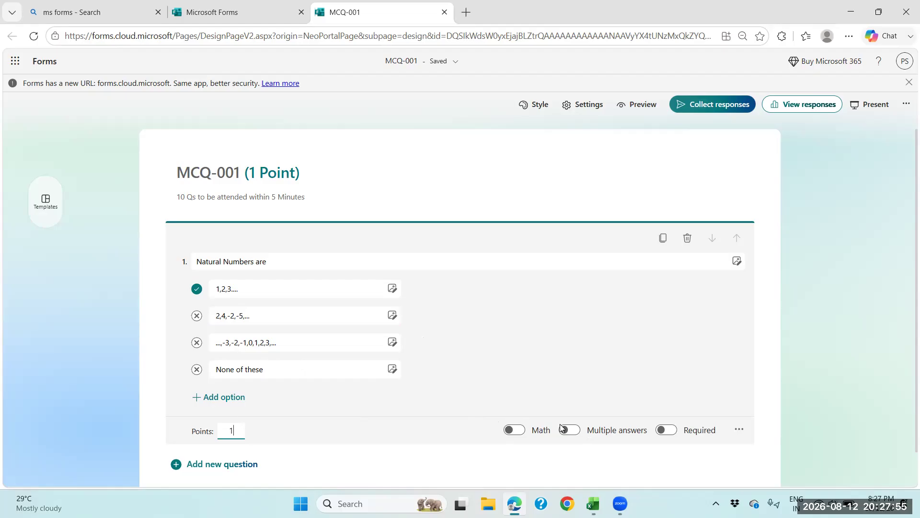
left_click(662, 431)
left_click(739, 432)
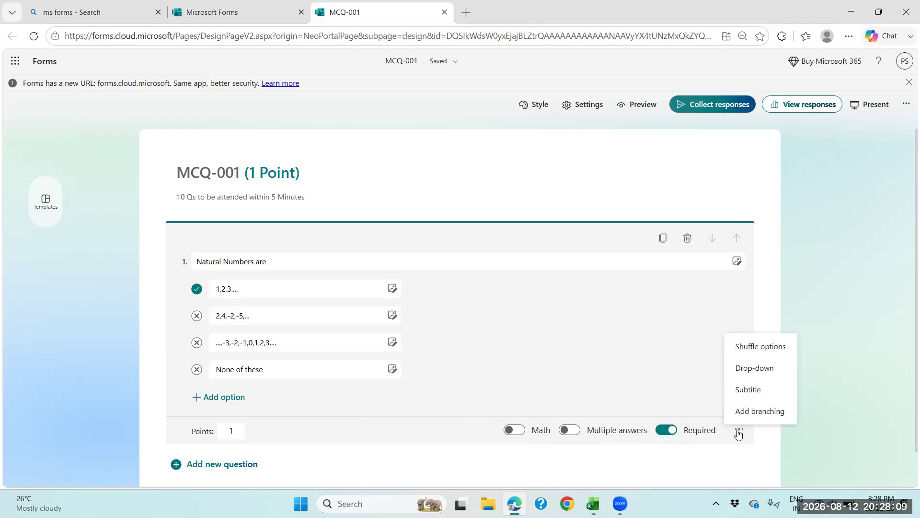
left_click(748, 354)
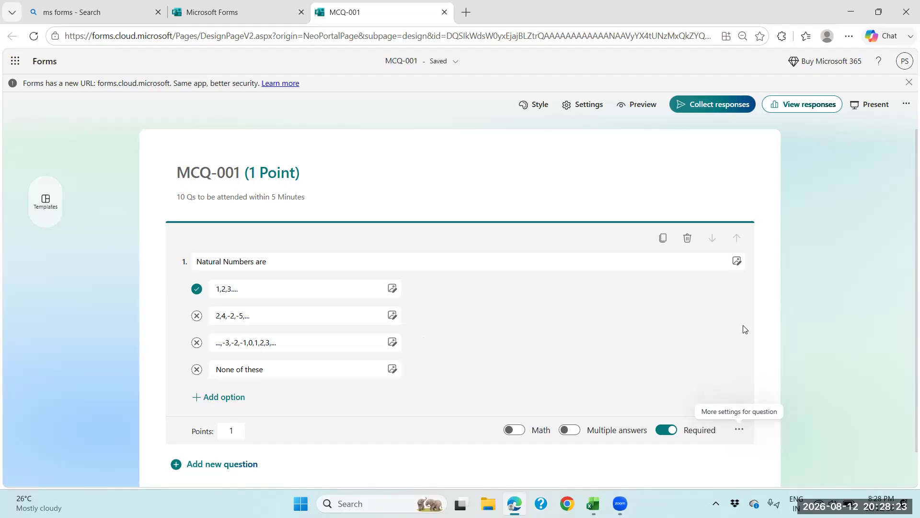
left_click(773, 324)
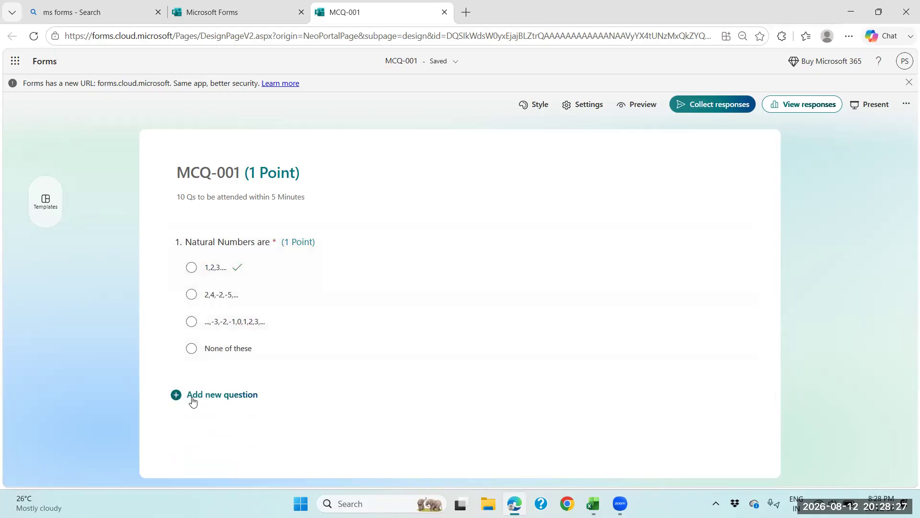
- Add a second choice question, leaving its placeholder question and option texts as they are
left_click(200, 397)
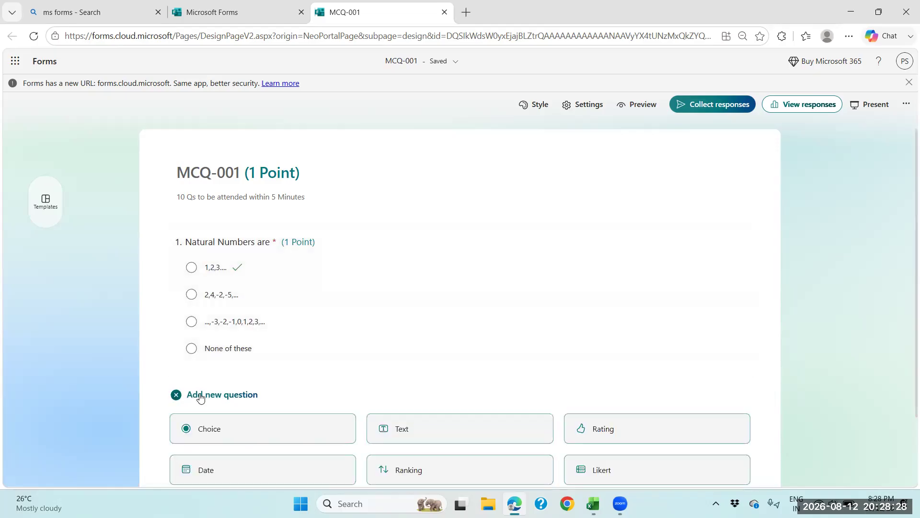
left_click(216, 425)
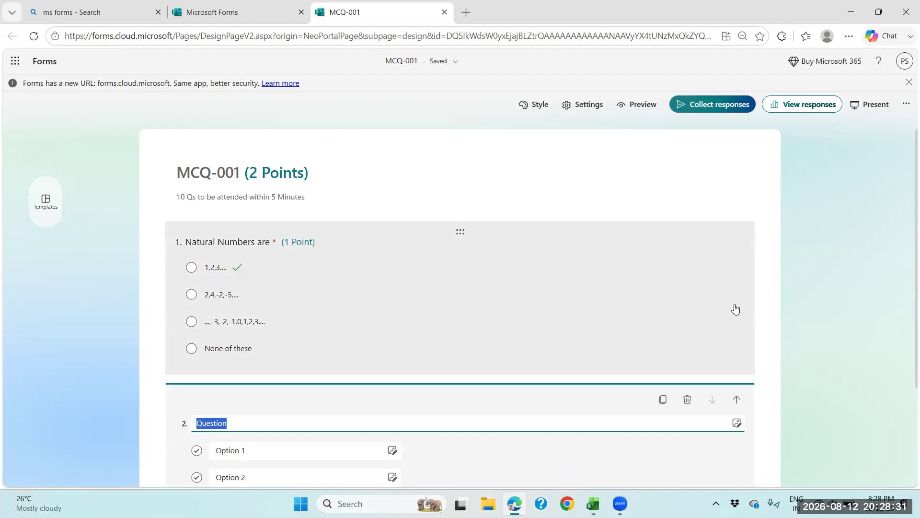
left_click(769, 301)
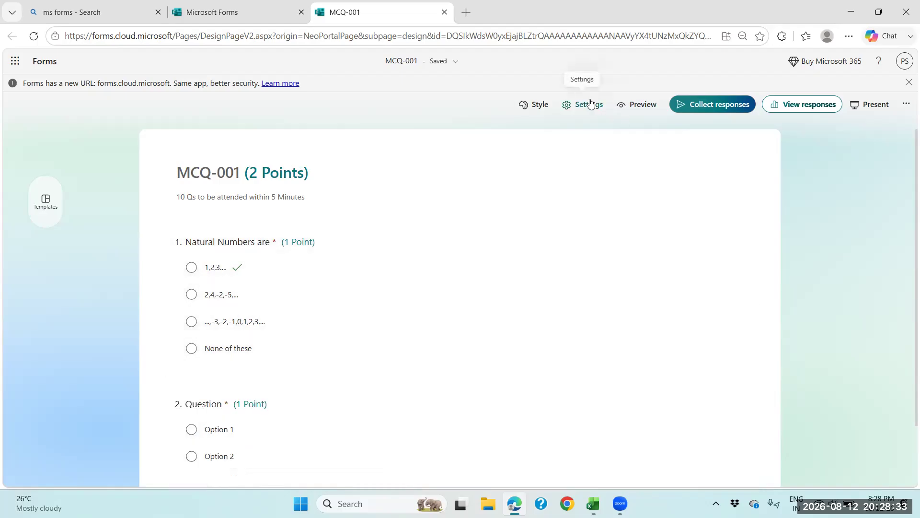
- Open the quiz settings and try practice mode, leaving it switched off
left_click(590, 103)
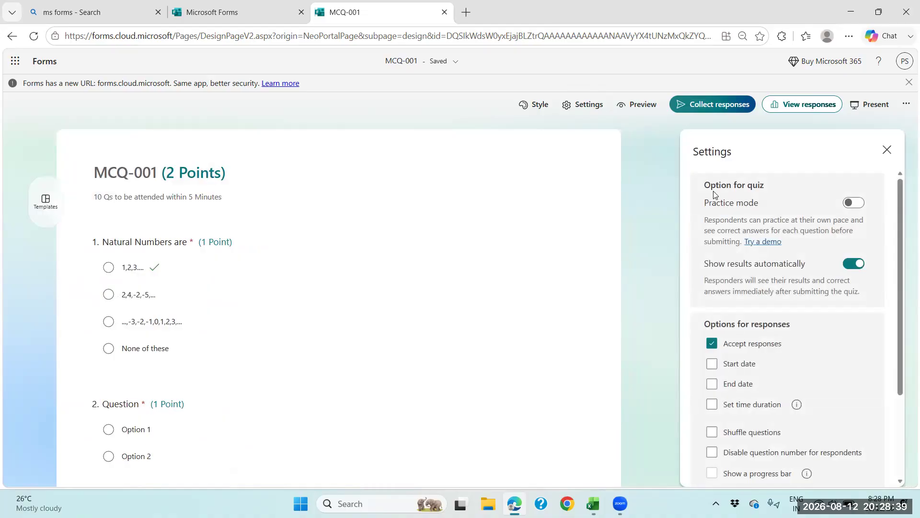
left_click_drag(705, 186, 765, 188)
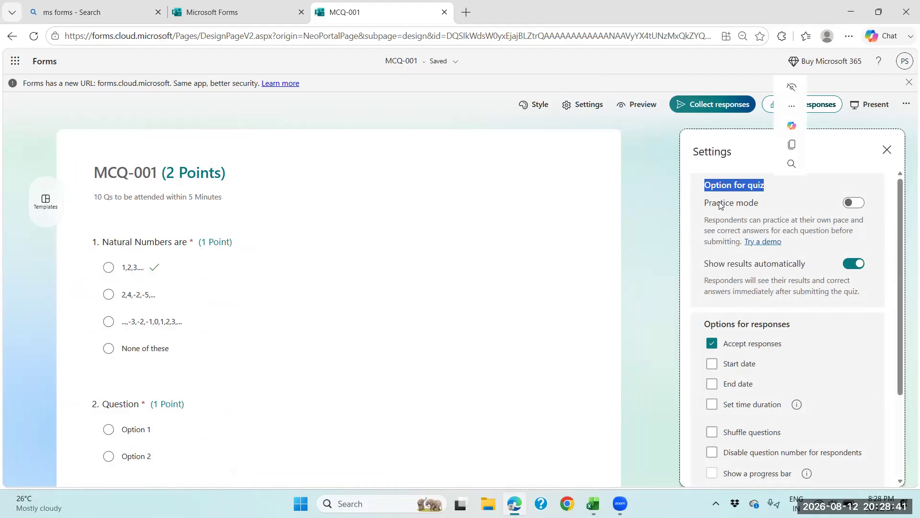
left_click_drag(705, 202, 760, 201)
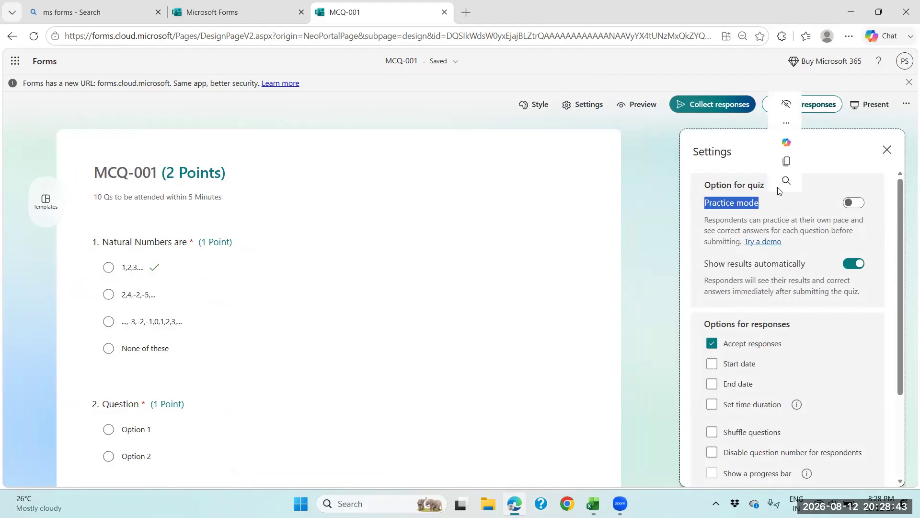
left_click(805, 186)
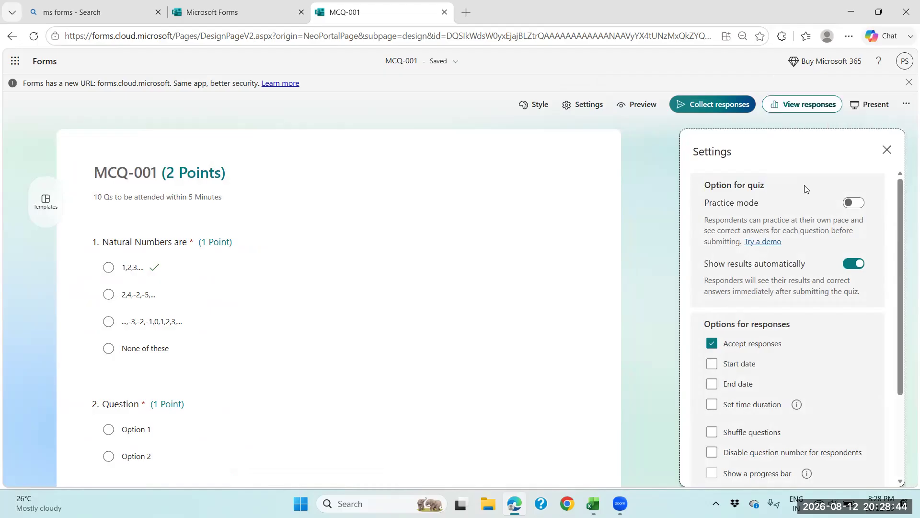
left_click(848, 205)
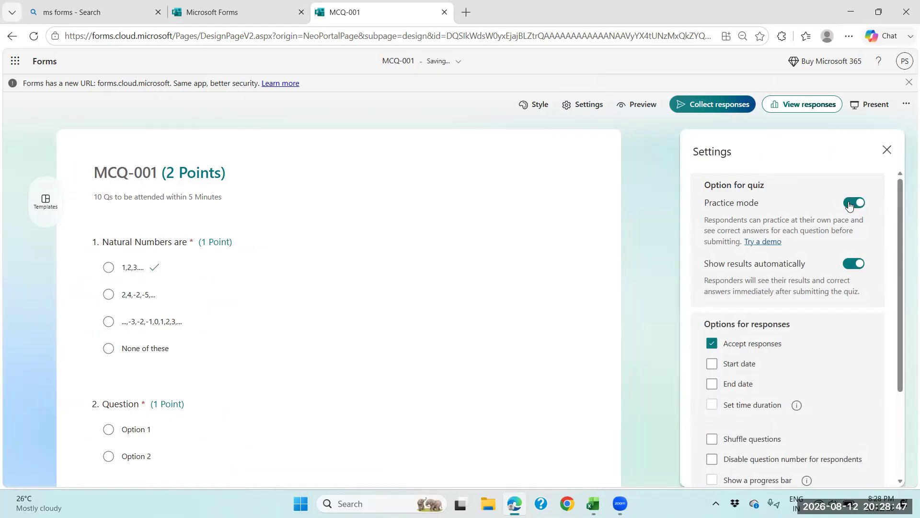
left_click(849, 205)
- Enable a time duration for the quiz and set it to 20 minutes
scroll(771, 248, "down", 1)
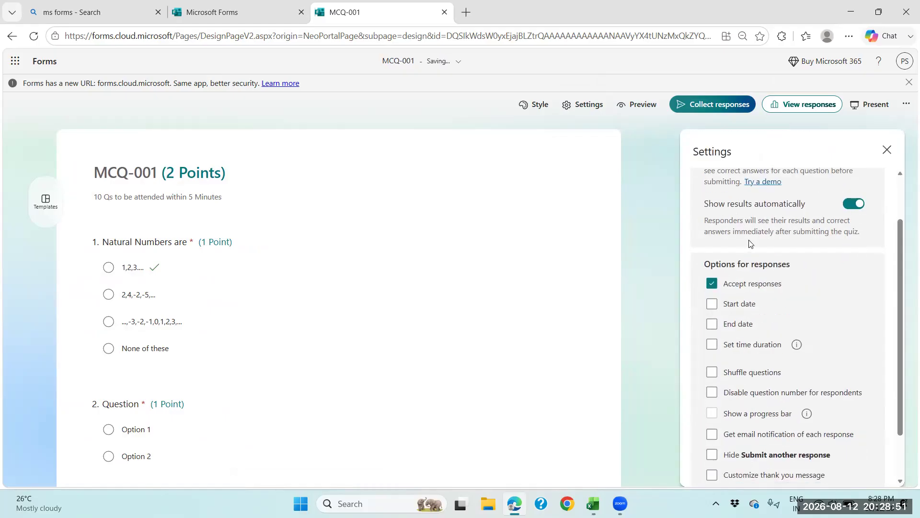
scroll(735, 270, "down", 1)
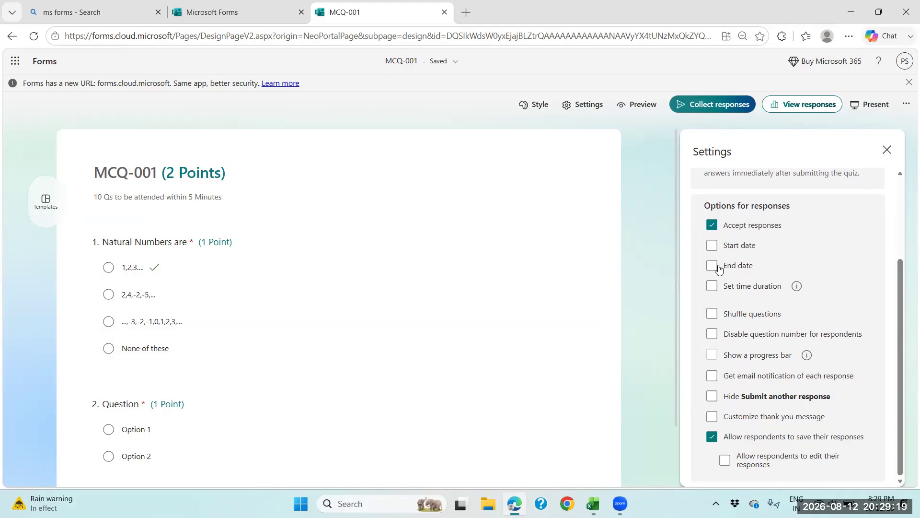
left_click(712, 287)
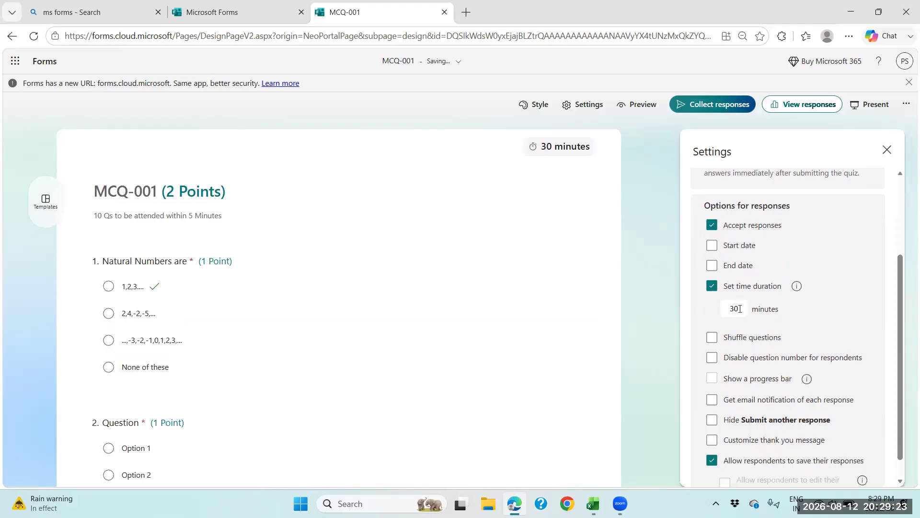
left_click_drag(739, 308, 720, 313)
type("20")
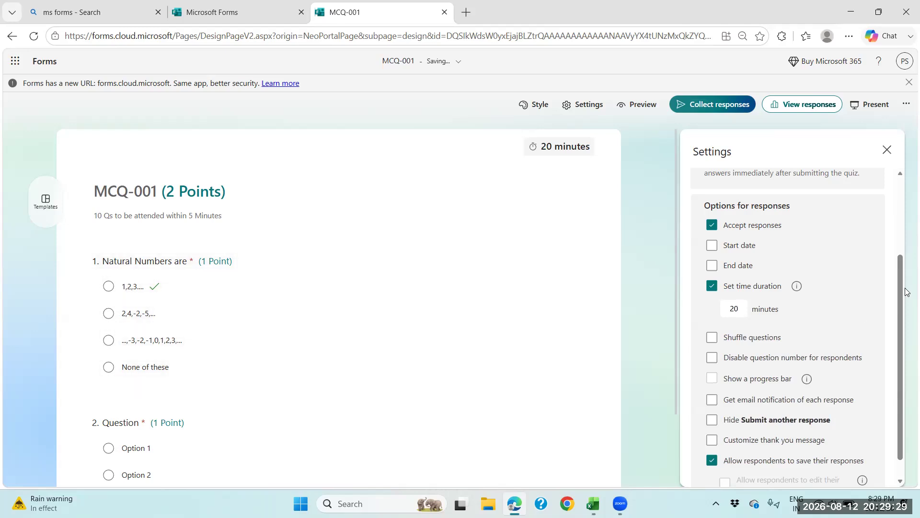
left_click_drag(904, 289, 897, 195)
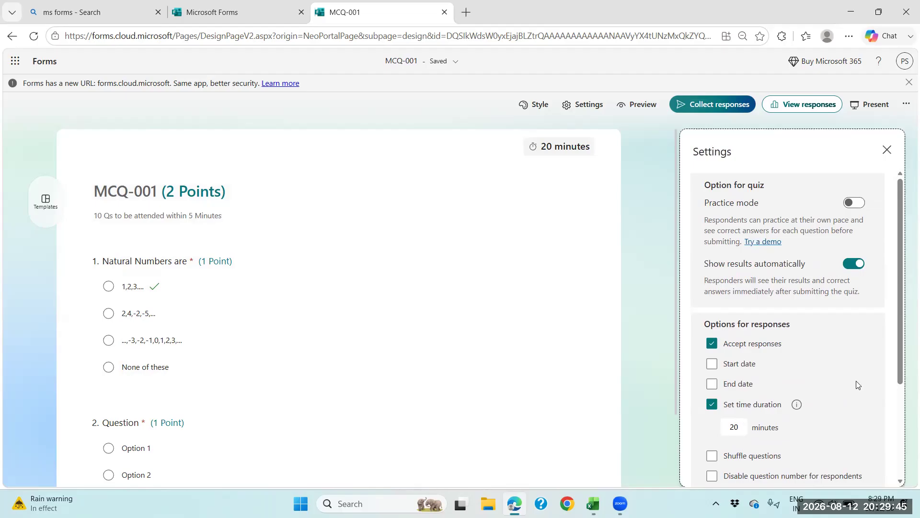
- Shuffle all questions in the quiz and hide the "Submit another response" option
scroll(902, 346, "down", 3)
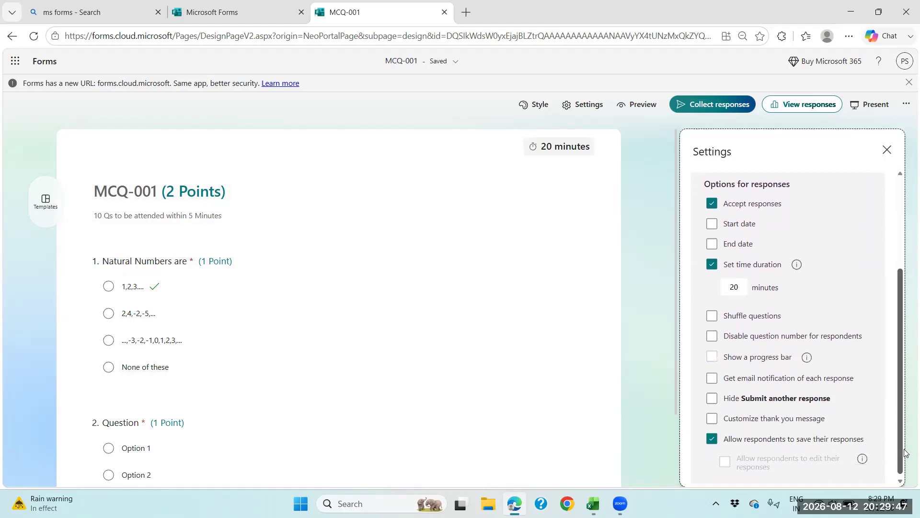
left_click(711, 315)
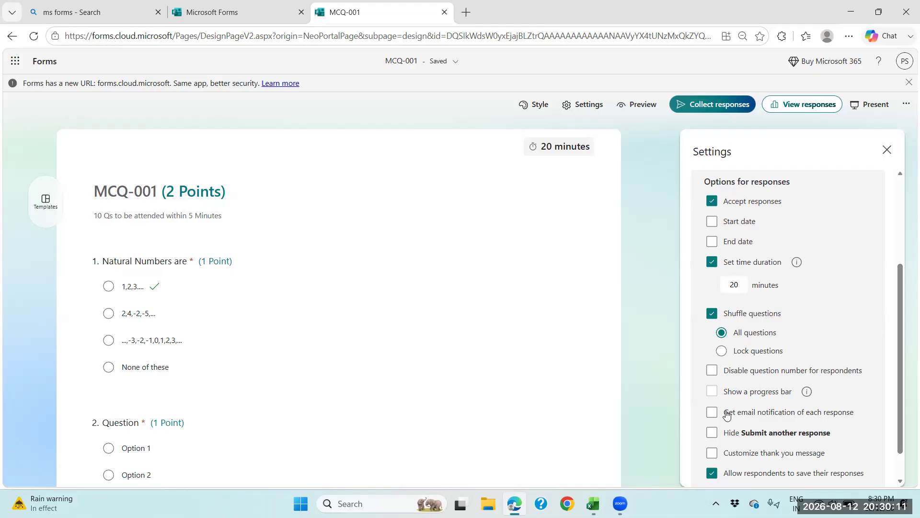
left_click(713, 432)
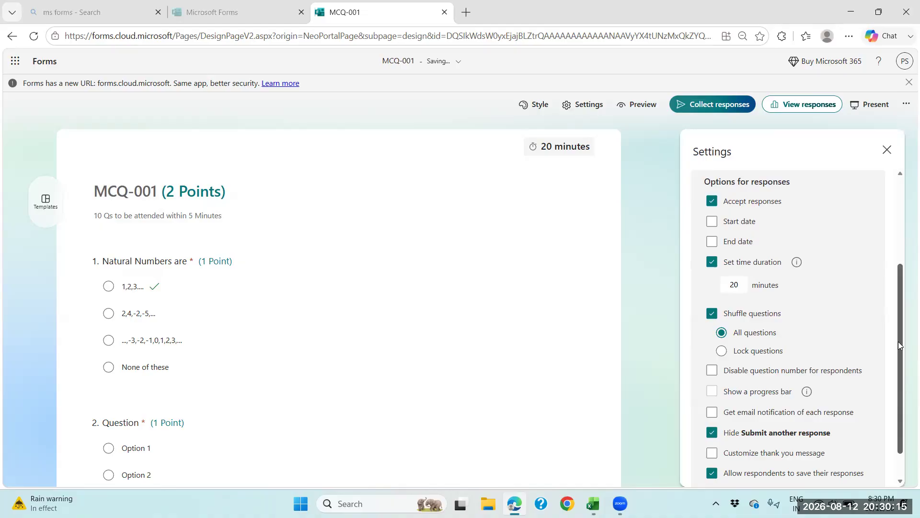
- Enable the customized thank you message, keeping its default text
left_click_drag(898, 342, 901, 370)
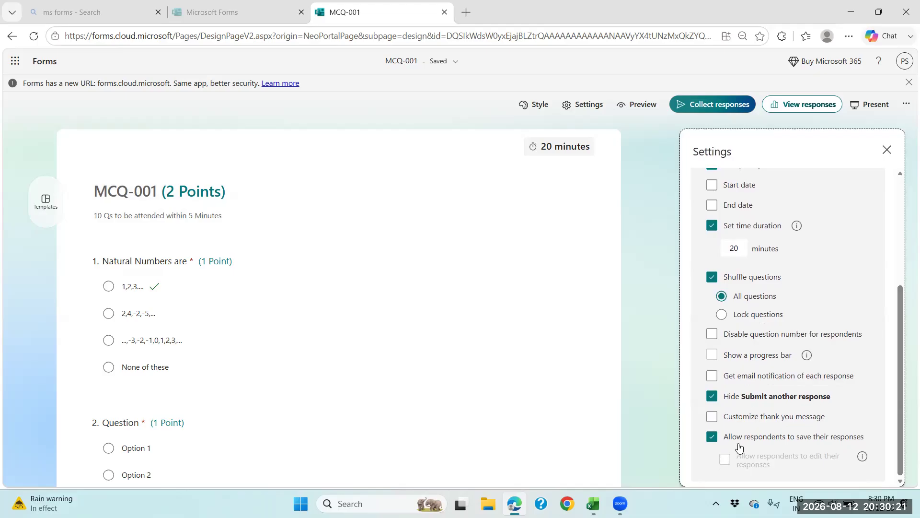
left_click(713, 417)
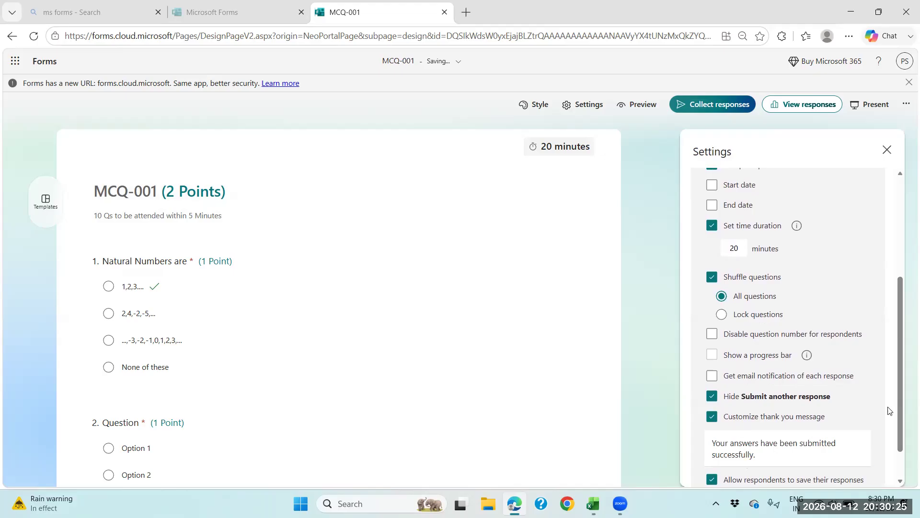
left_click_drag(900, 399, 901, 423)
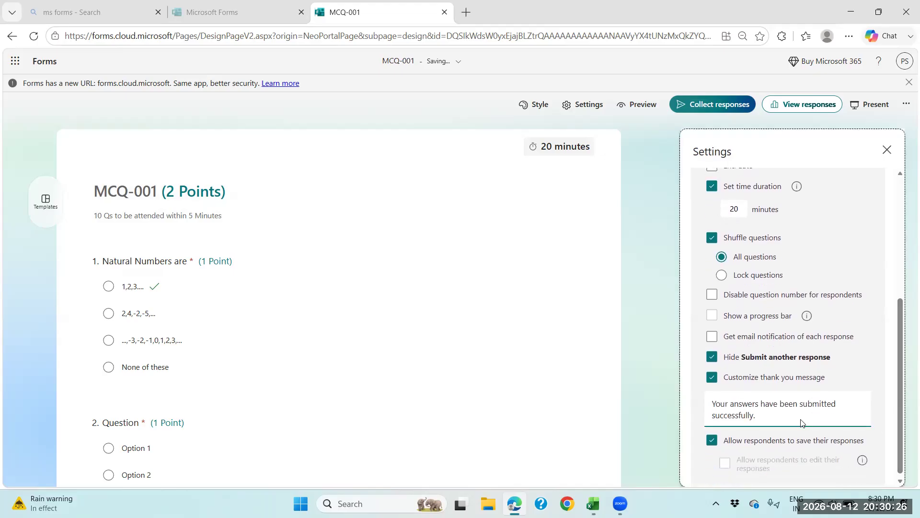
triple_click(773, 420)
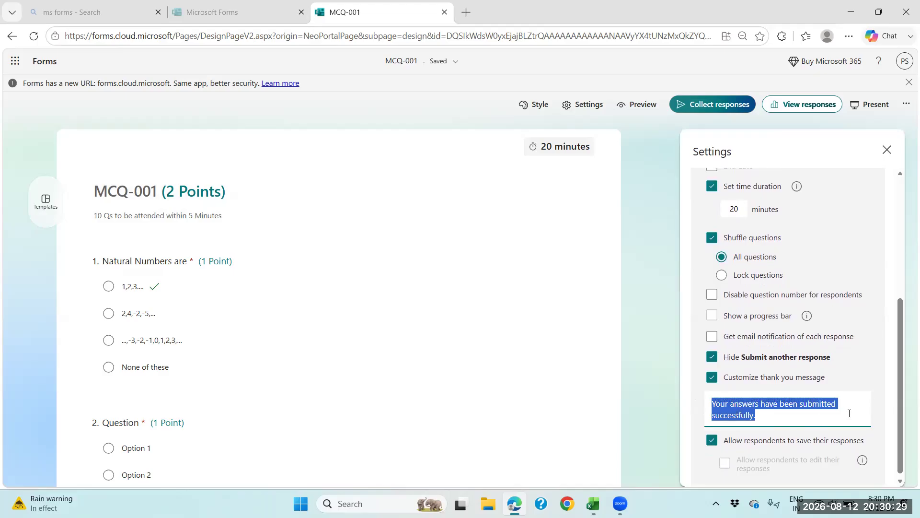
left_click_drag(900, 376, 900, 379)
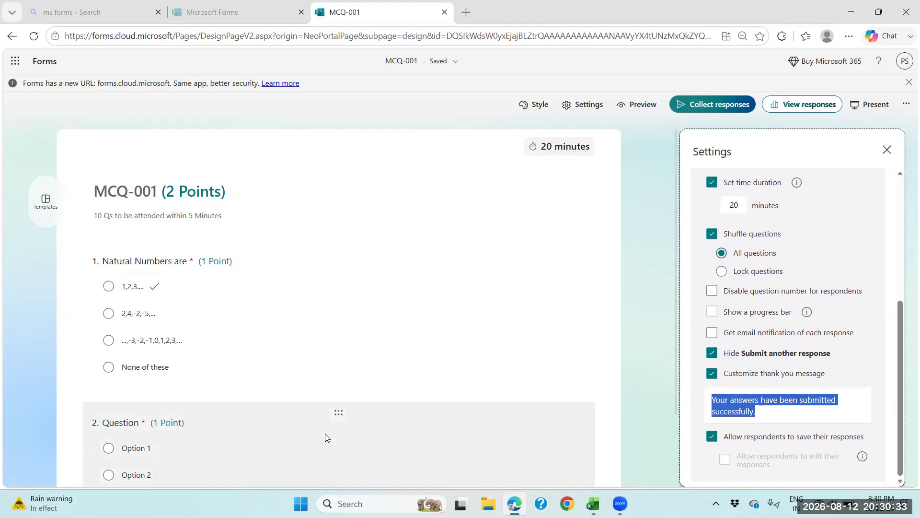
- Copy the quiz's full response link from the sharing options and close them
scroll(325, 432, "down", 1)
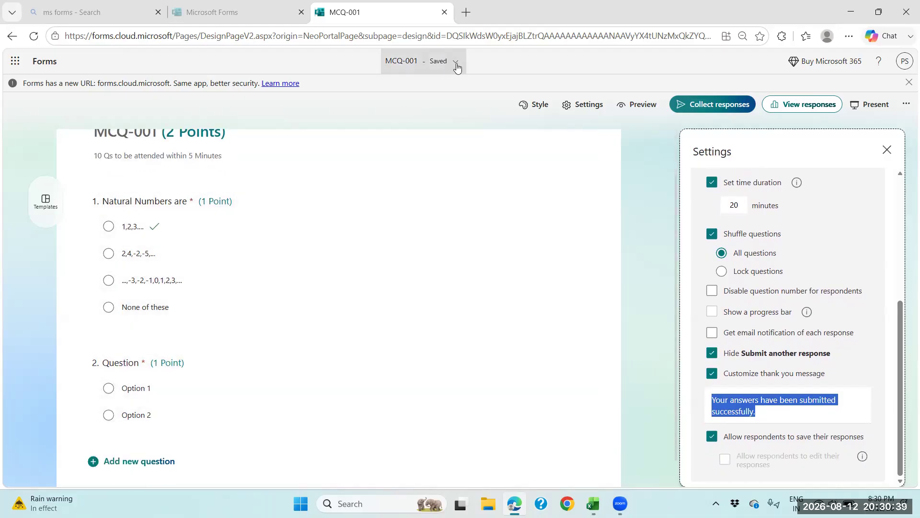
left_click(708, 106)
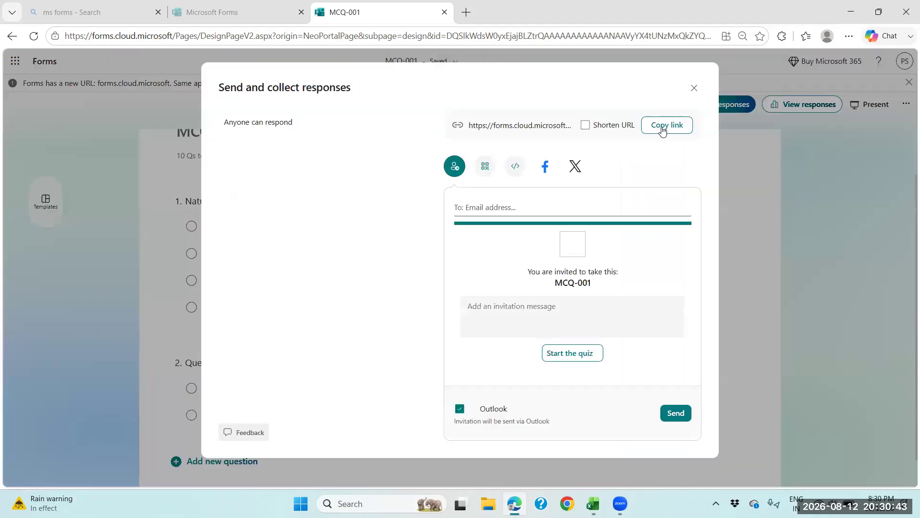
left_click(664, 127)
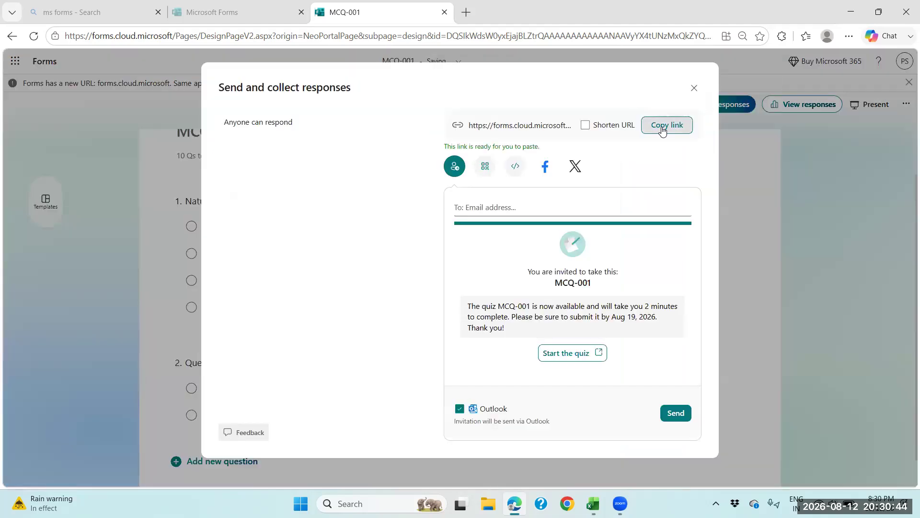
left_click(695, 88)
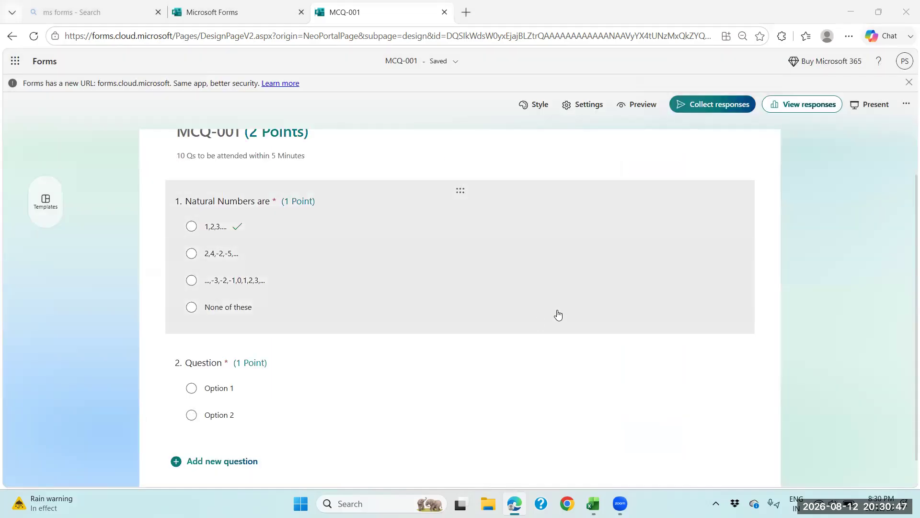
- Switch to the Excel workbook "Automated Quiz-CBSE-9th Grade in MS Forms-V1-9Aug2026"
key("alt+Tab")
key("alt+Tab")
key("alt+Tab")
key("alt+Tab")
key("alt+Tab")
key("alt+Tab")
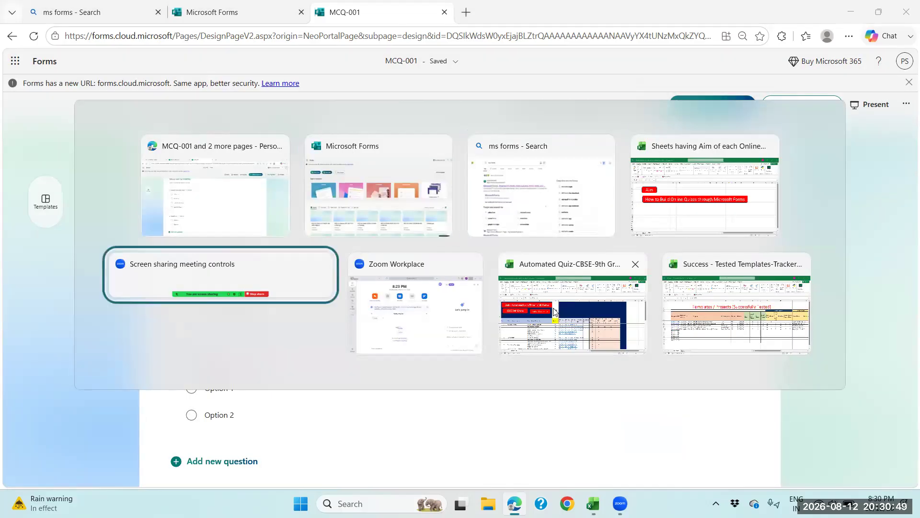
left_click(555, 311)
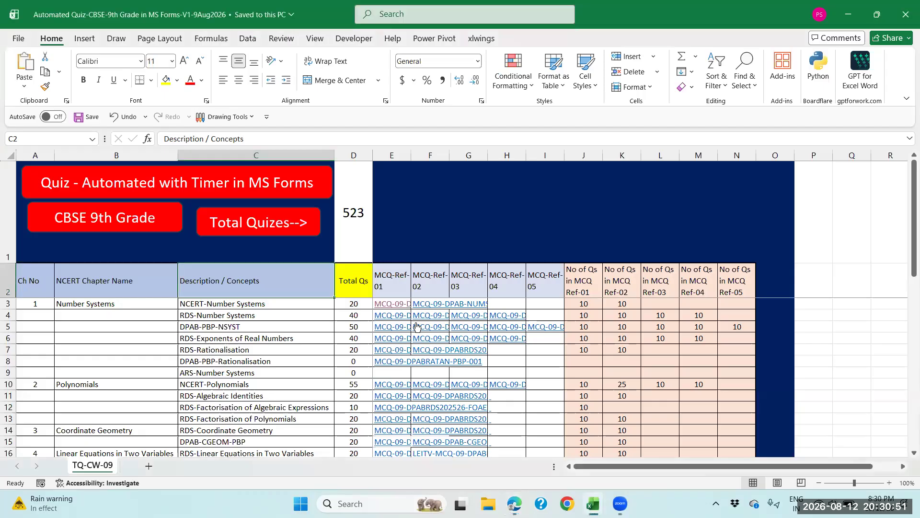
- Examine the NCERT-Number Systems row, its Total Qs formula and the MCQ-Ref-01 to MCQ-Ref-05 columns
left_click(11, 305)
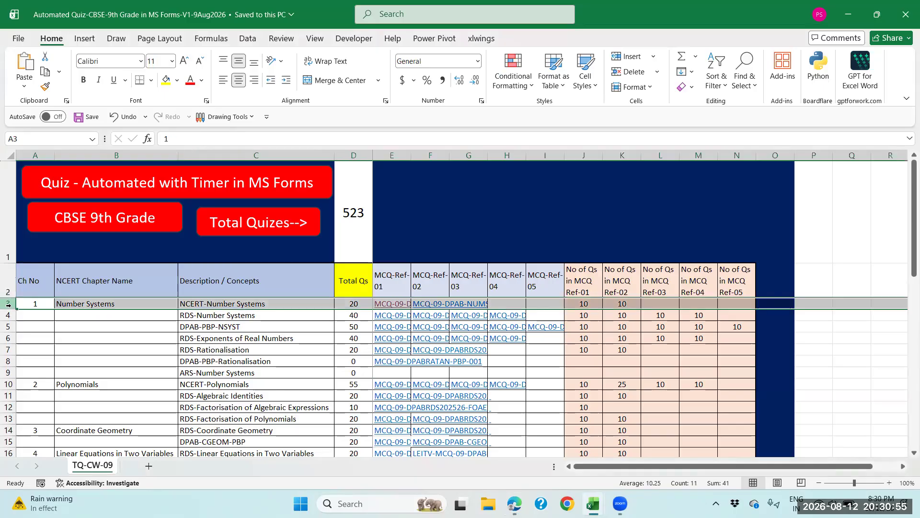
left_click(242, 304)
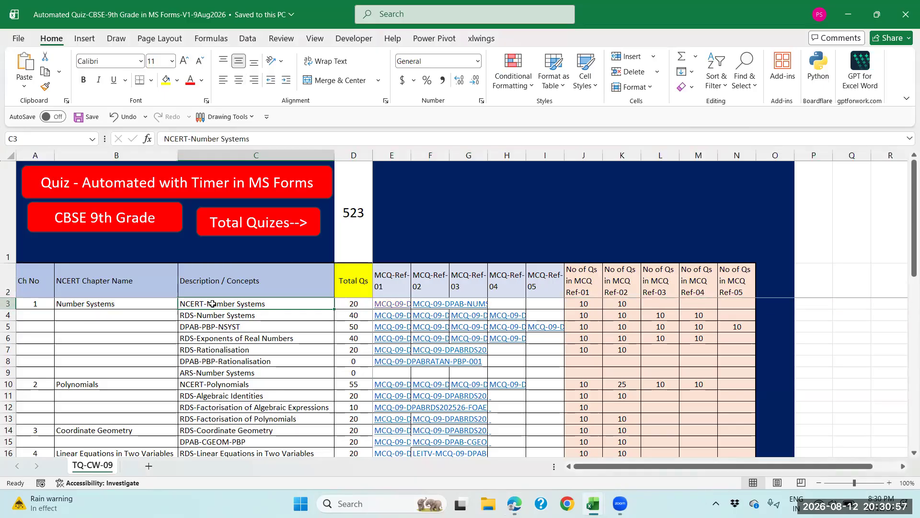
left_click(351, 302)
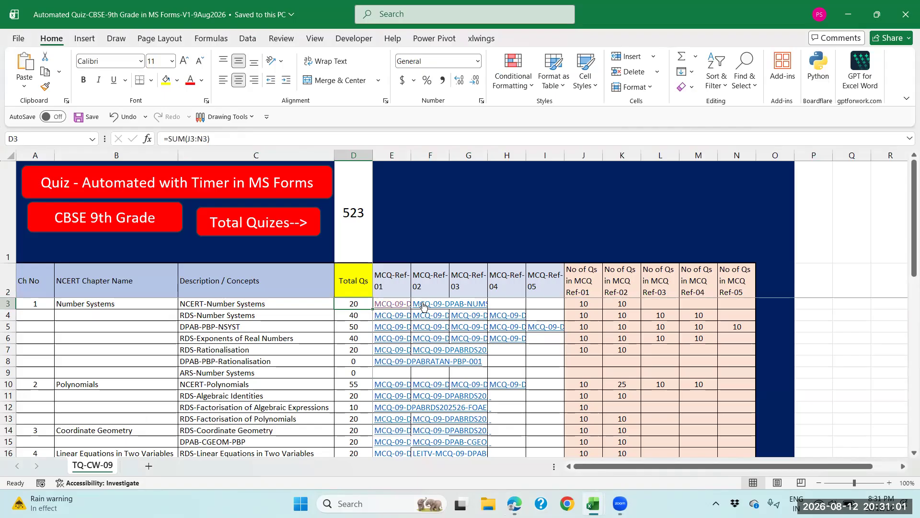
left_click_drag(400, 285, 547, 360)
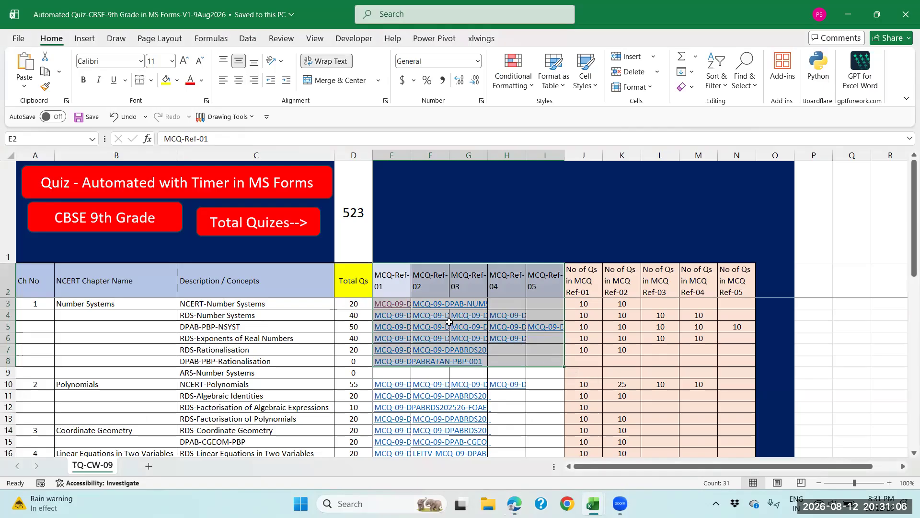
left_click(362, 305)
- Enter "MCQ-001" in cell H3, under MCQ-Ref-04 for NCERT-Number Systems
left_click(516, 305)
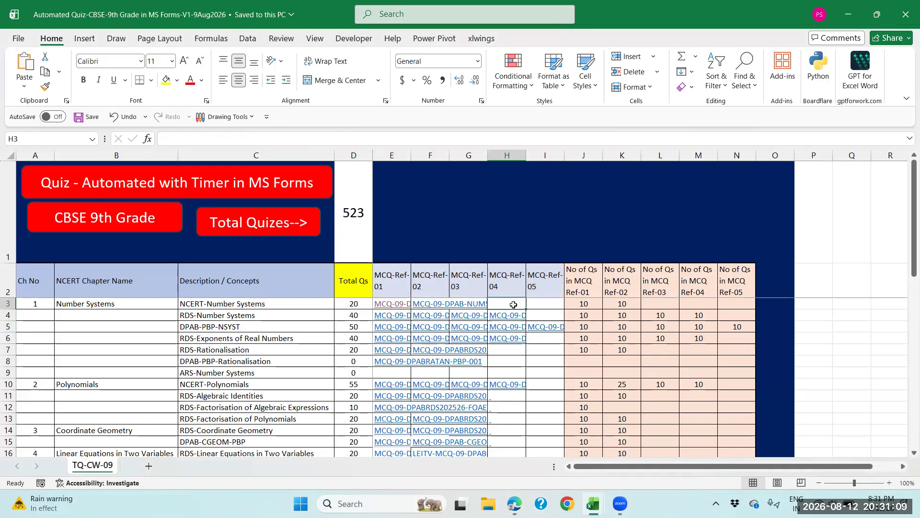
type("MCQ-")
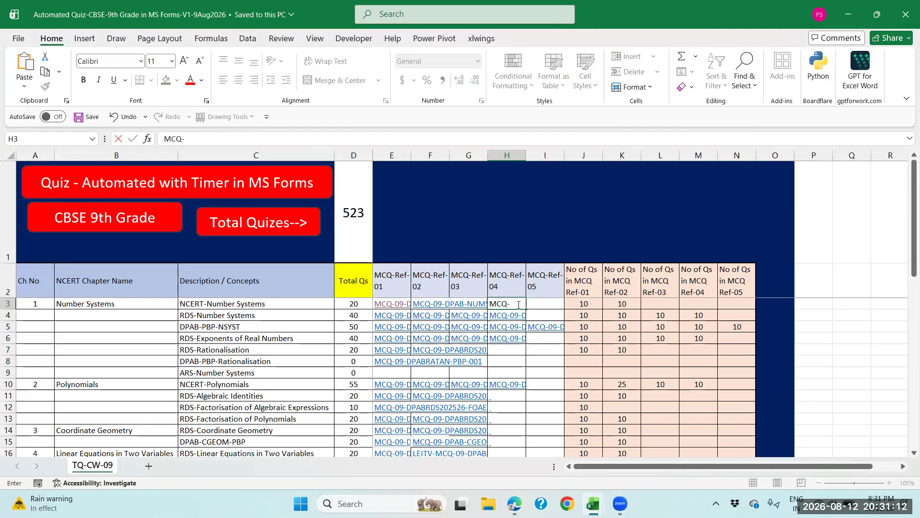
key("Return")
- Insert a hyperlink on the MCQ-001 cell, pasting the copied quiz link as its address
right_click(517, 305)
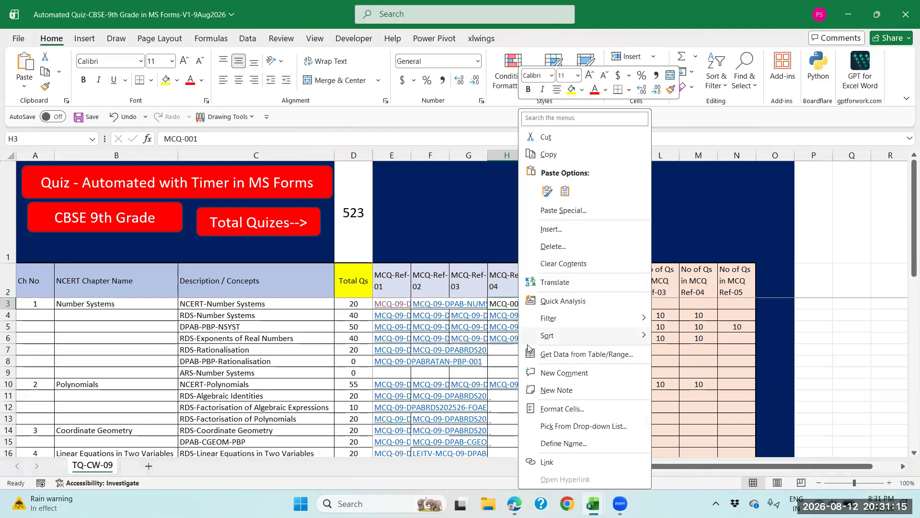
left_click(547, 462)
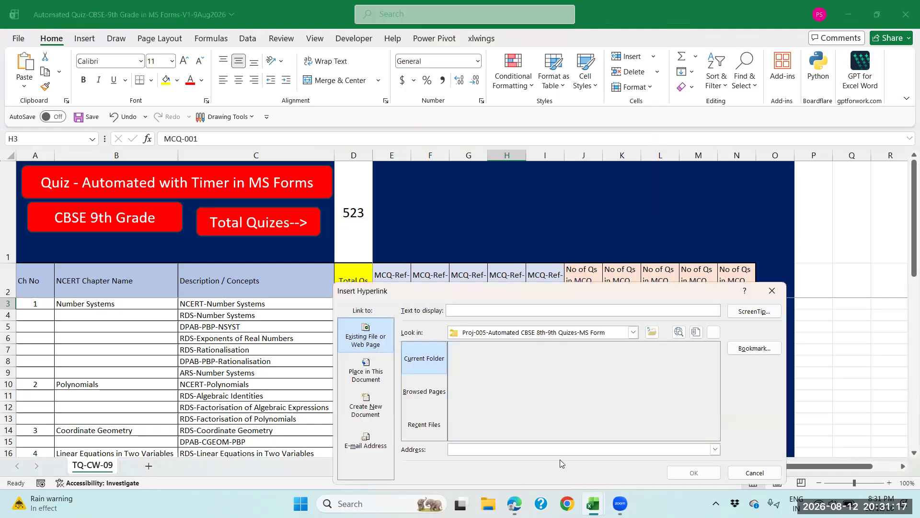
key("ctrl+v")
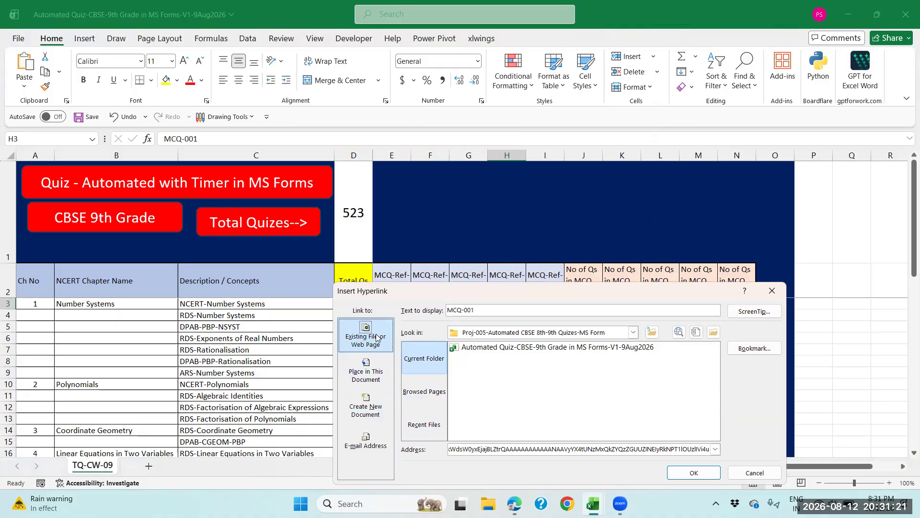
left_click(366, 368)
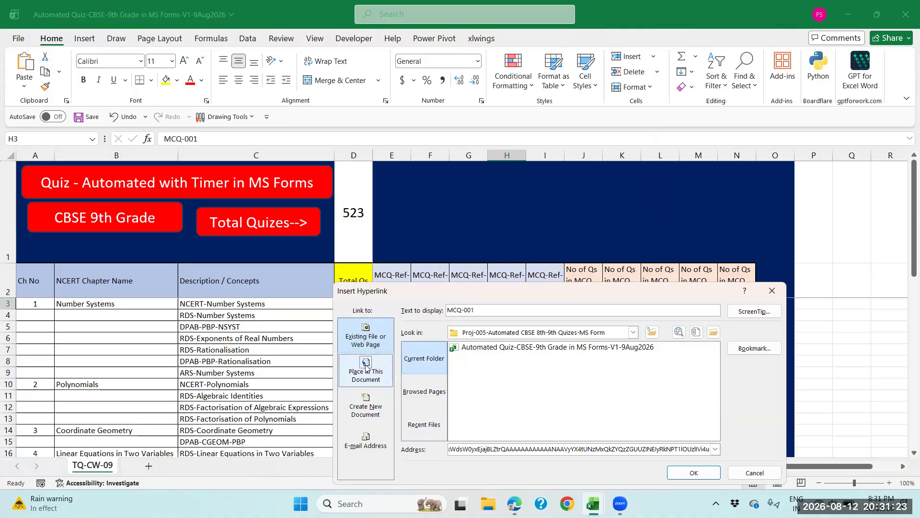
left_click(693, 474)
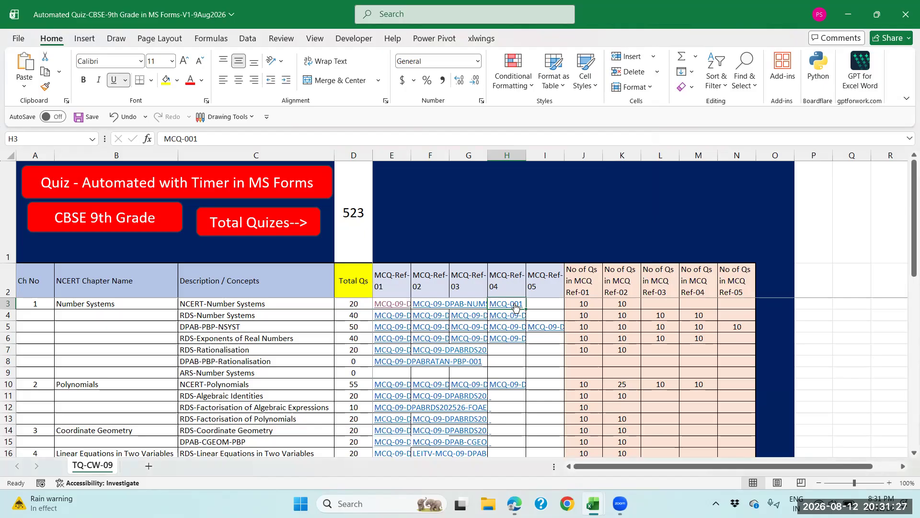
- Open the linked MCQ-001 quiz from cell H3, start the timed attempt and look through its questions
left_click(516, 307)
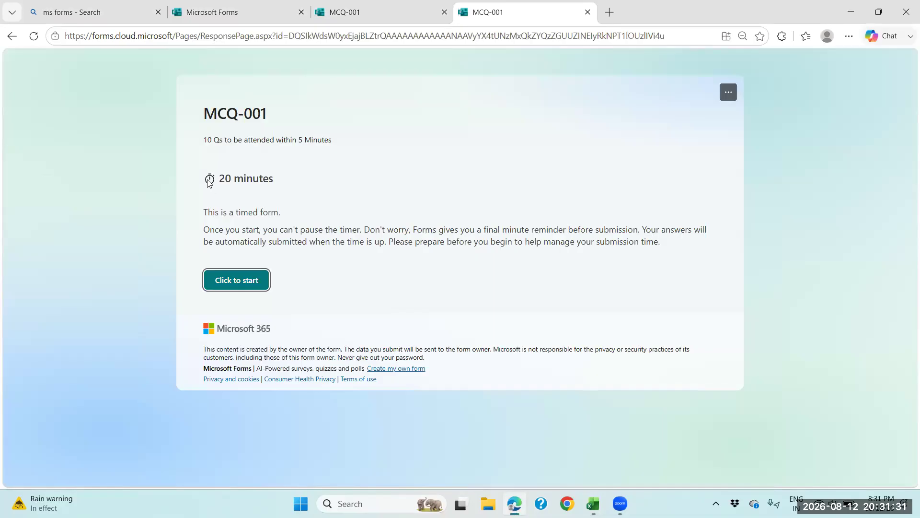
left_click(245, 287)
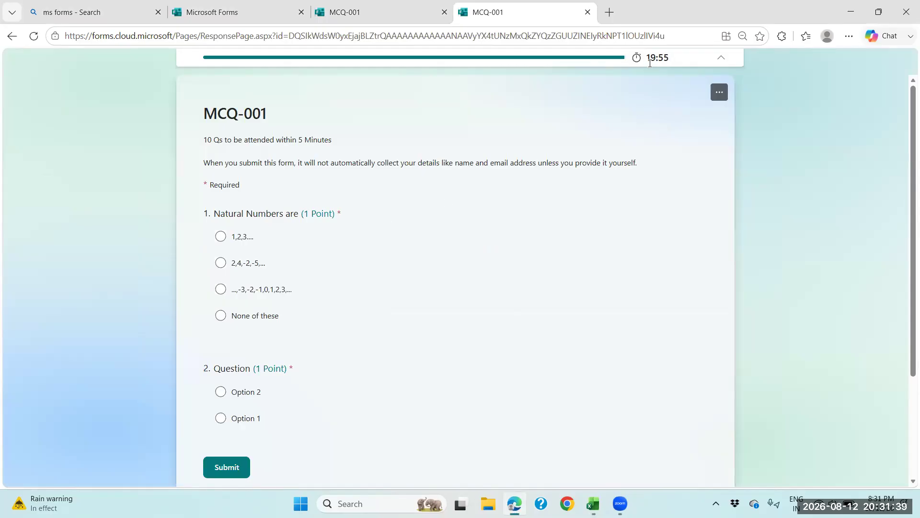
scroll(254, 349, "down", 1)
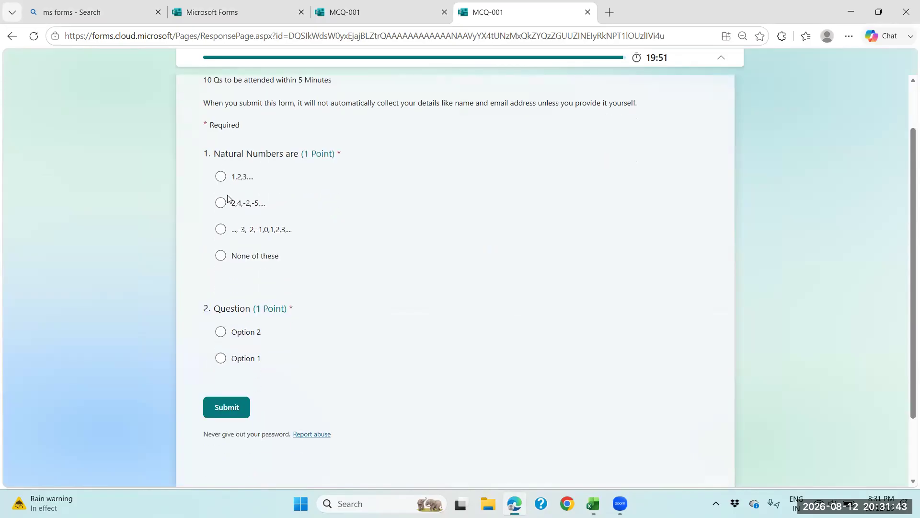
scroll(272, 272, "up", 1)
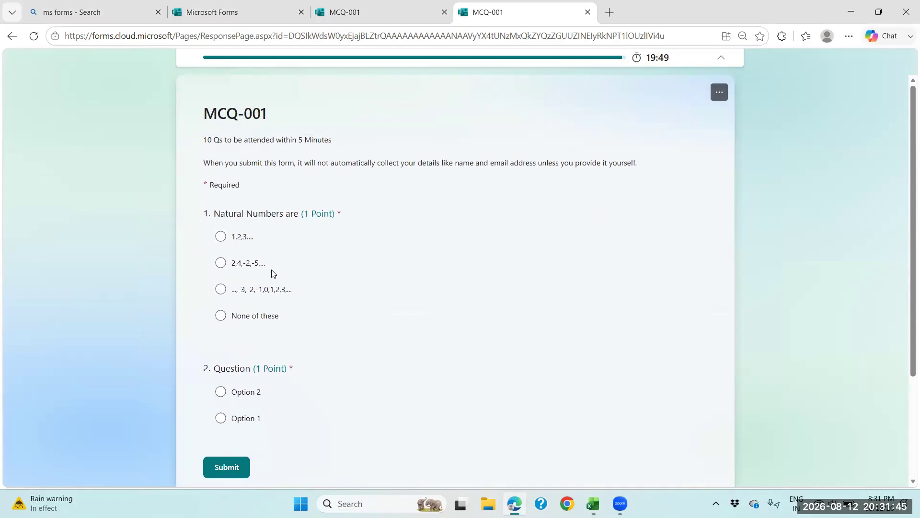
- Answer question 1 with "1,2,3...." and question 2 with "Option 1", and submit the MCQ-001 quiz
left_click(221, 237)
left_click(220, 418)
left_click(221, 467)
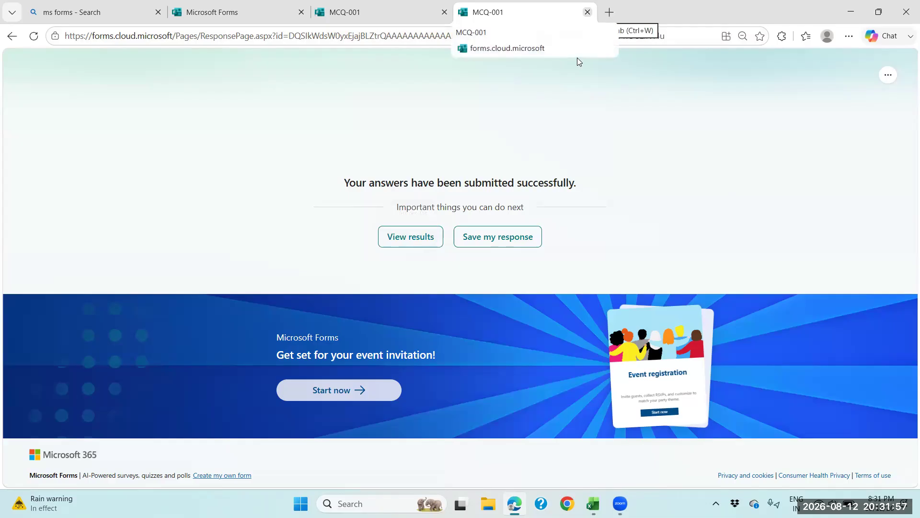
- Close both MCQ-001 browser tabs and switch back to the quiz tracking workbook in Excel
key("ctrl+w")
key("ctrl+w")
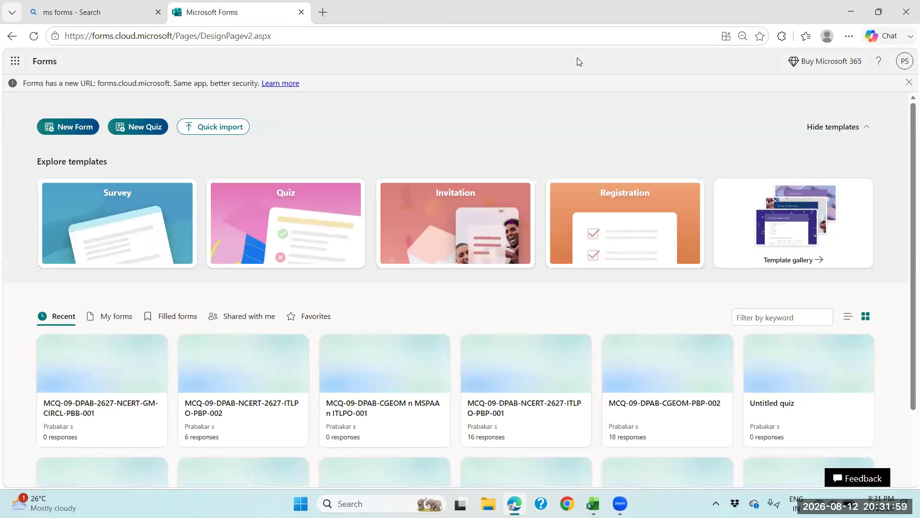
key("alt+Tab")
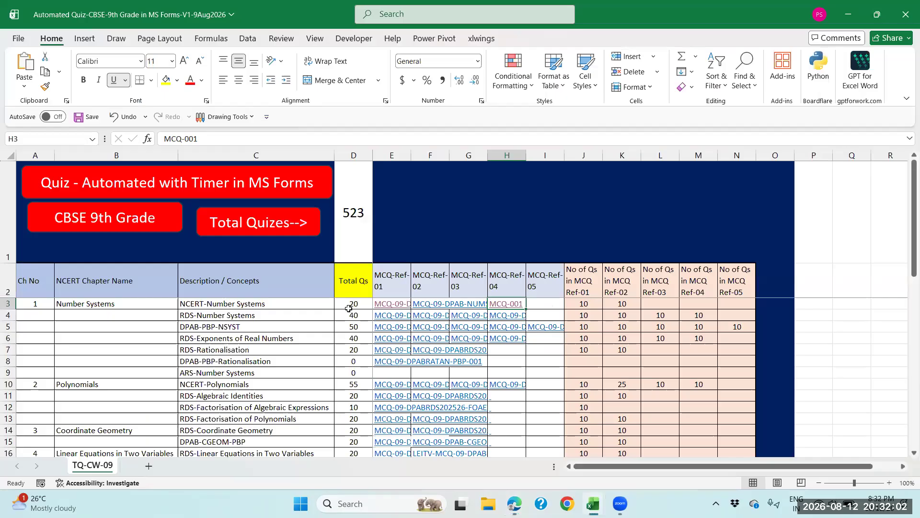
- Examine the Total Quizes formula in D1, the Total Qs formula for NCERT-Number Systems and the first rows under Description / Concepts
left_click(354, 235)
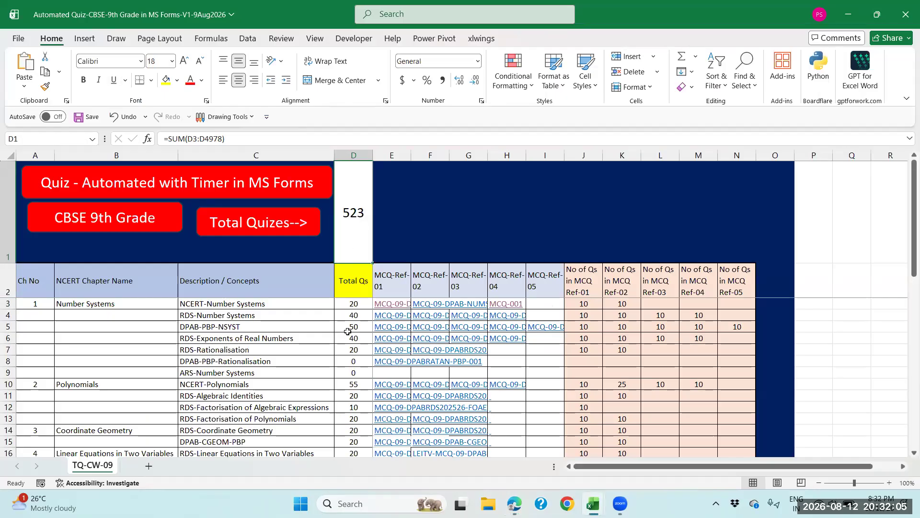
left_click(277, 306)
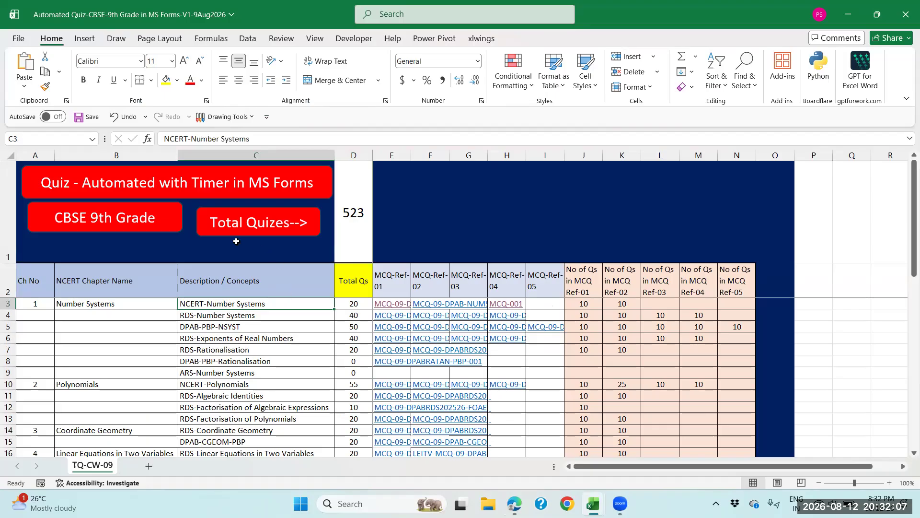
left_click(110, 230)
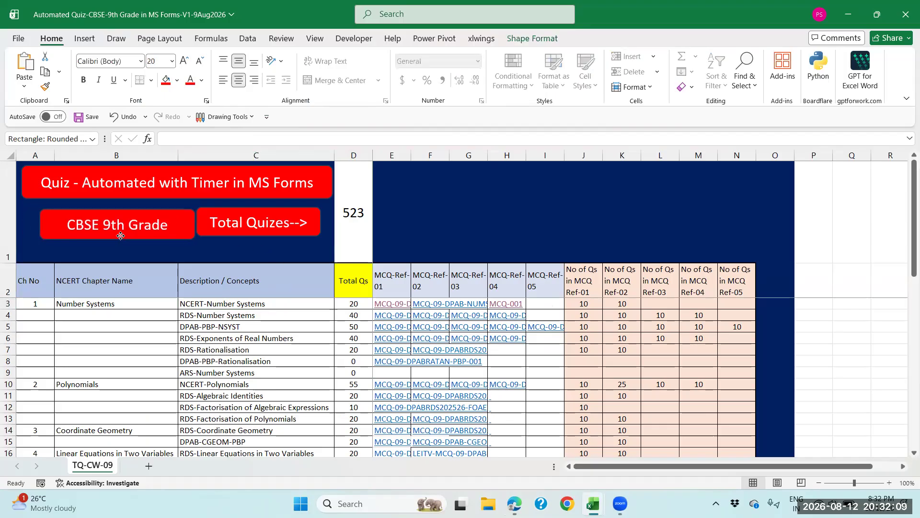
left_click_drag(110, 230, 107, 230)
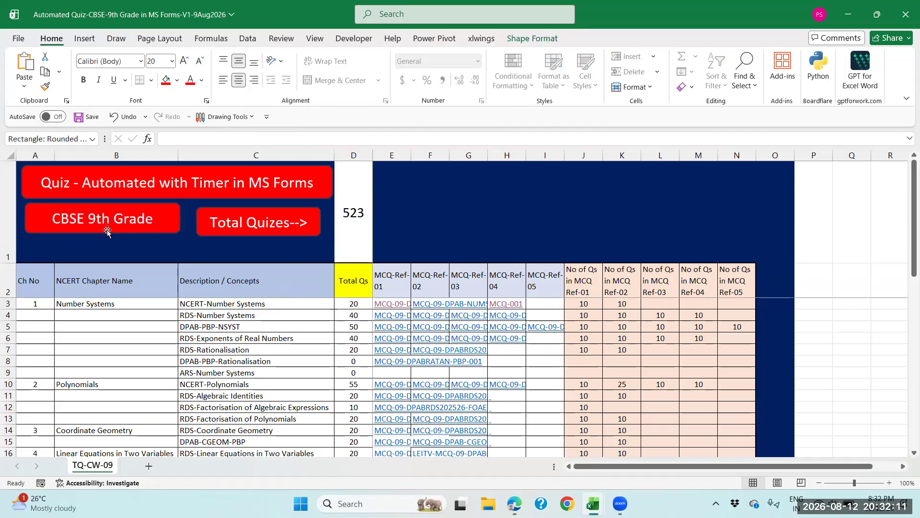
left_click(218, 282)
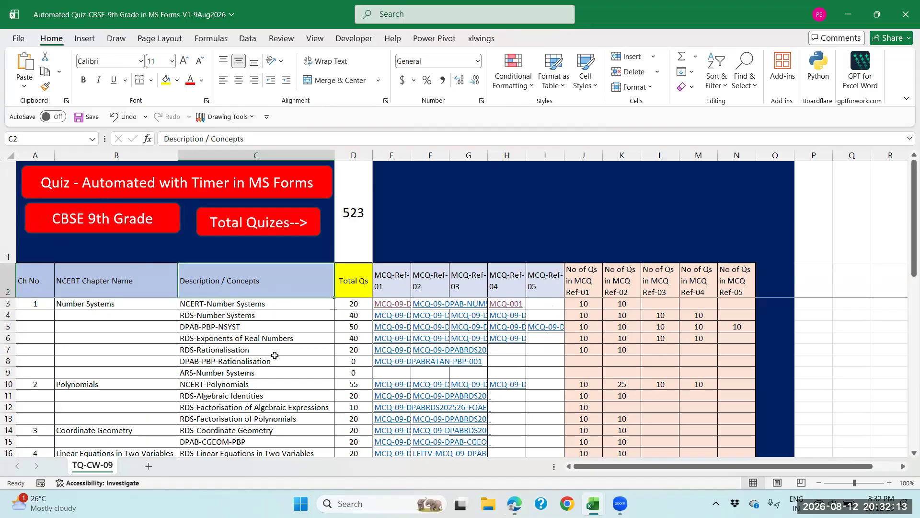
left_click(348, 303)
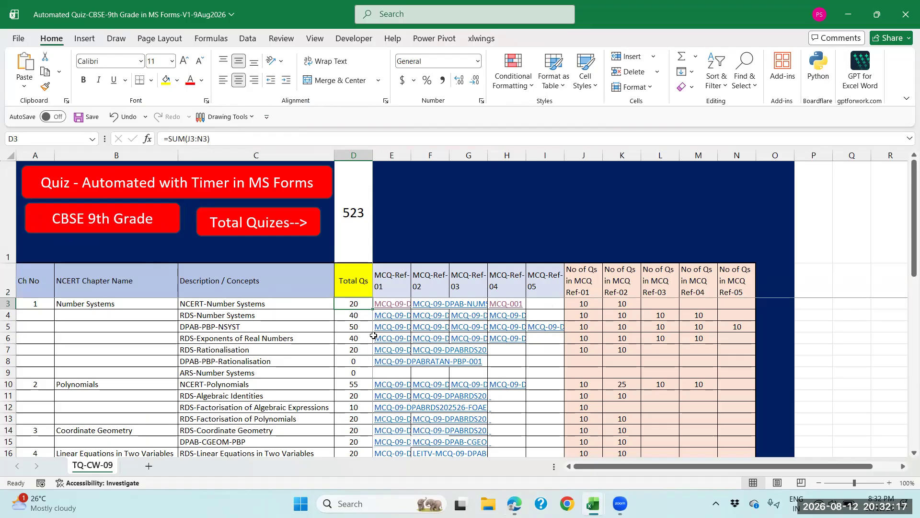
left_click(272, 307)
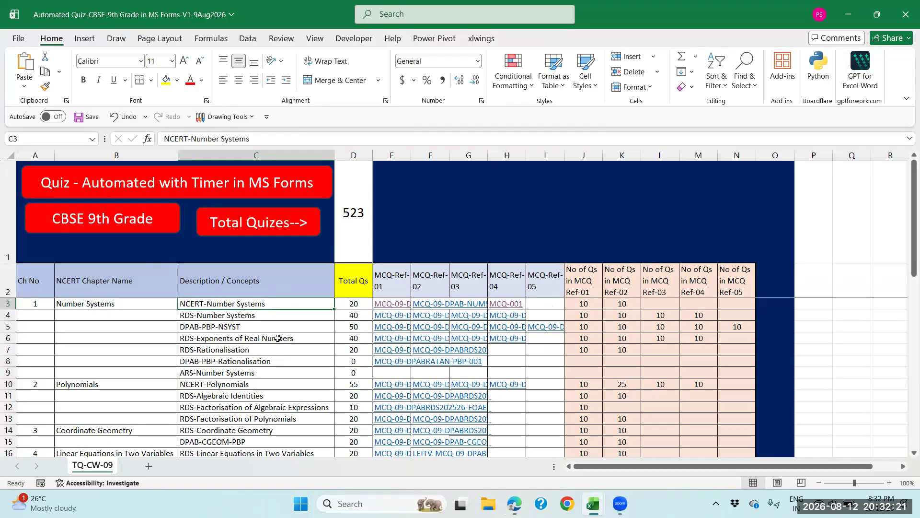
left_click(279, 317)
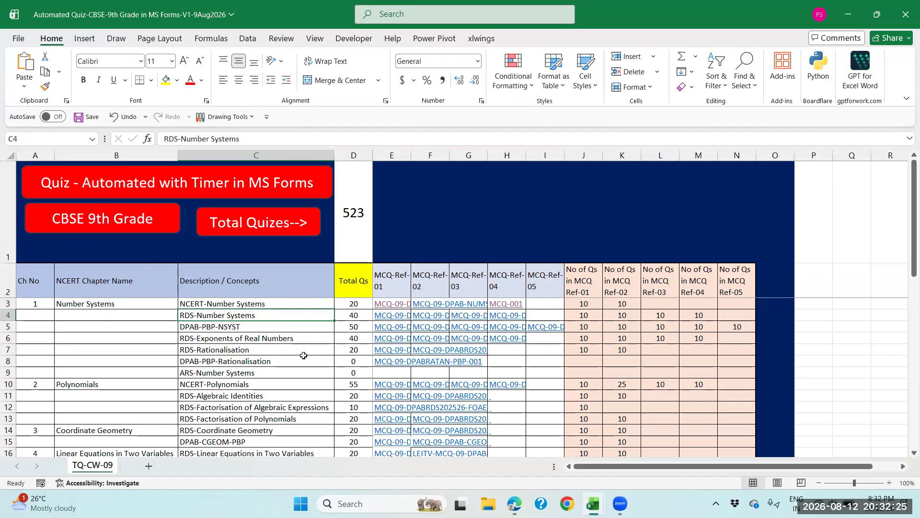
left_click(274, 304)
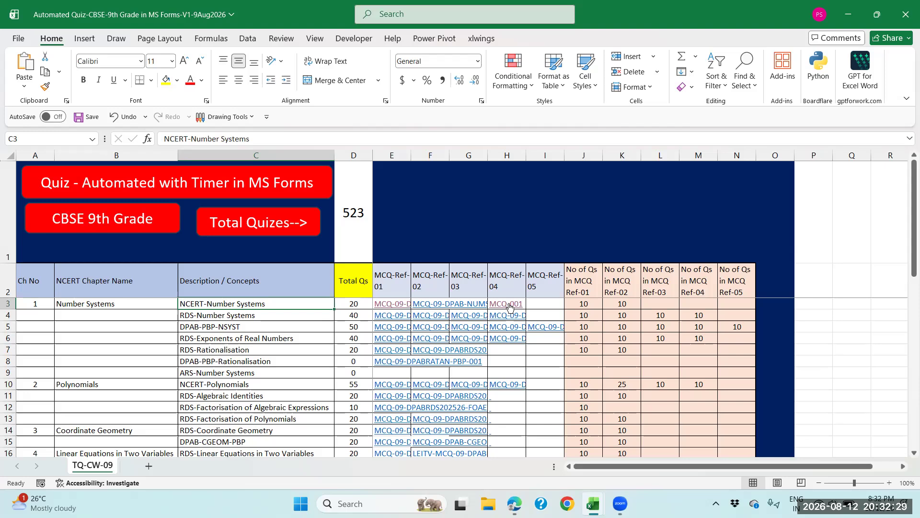
- Clear the MCQ-001 entry from H3 by copying the blank cell I3 over it
left_click(544, 301)
key("Left")
key("Right")
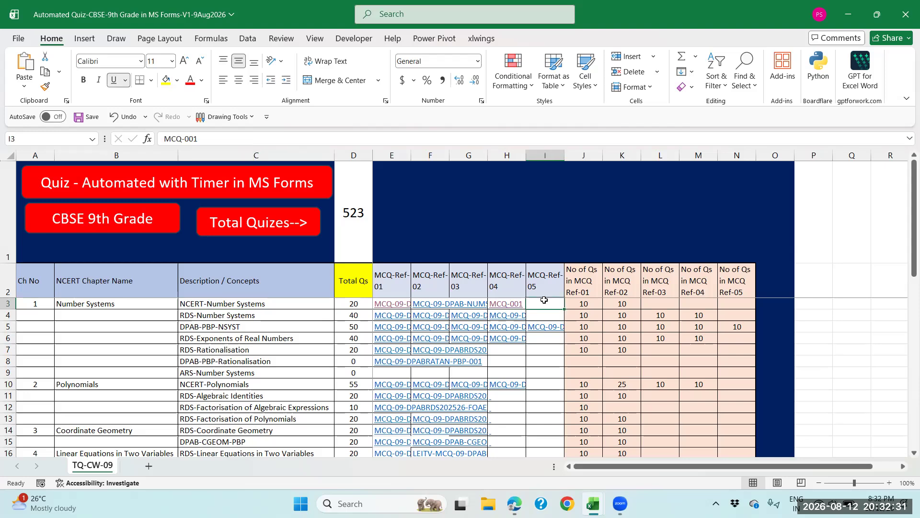
key("ctrl+c")
key("Left")
key("Up")
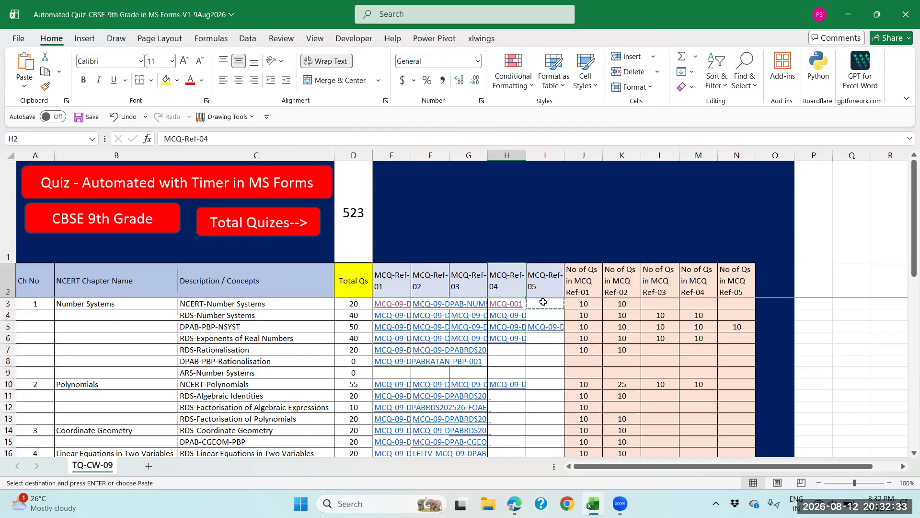
key("Left")
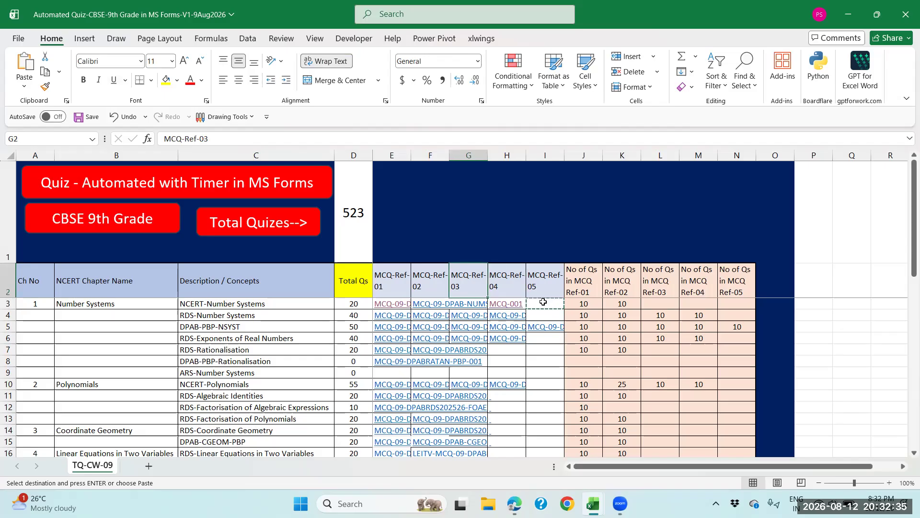
left_click(543, 301)
key("Left")
key("Return")
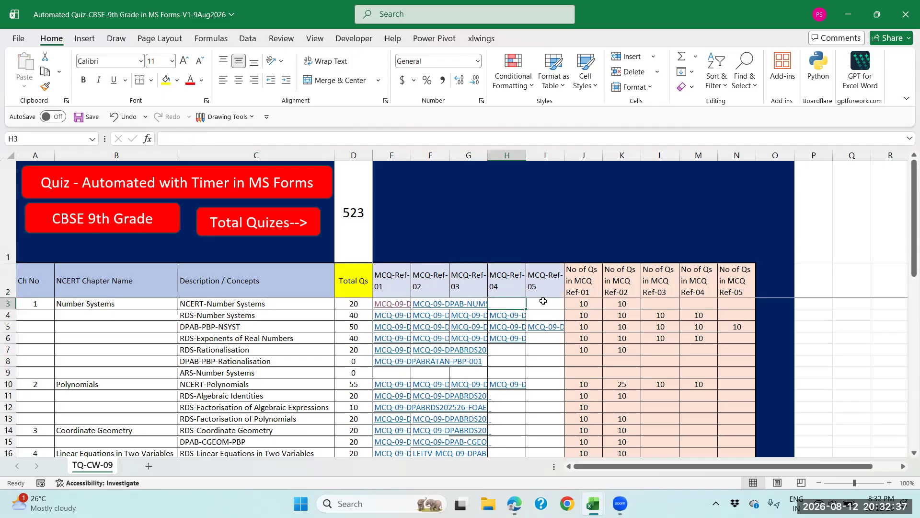
- Fill cells E3:G3, the quiz links for NCERT-Number Systems, with yellow
right_click(403, 308)
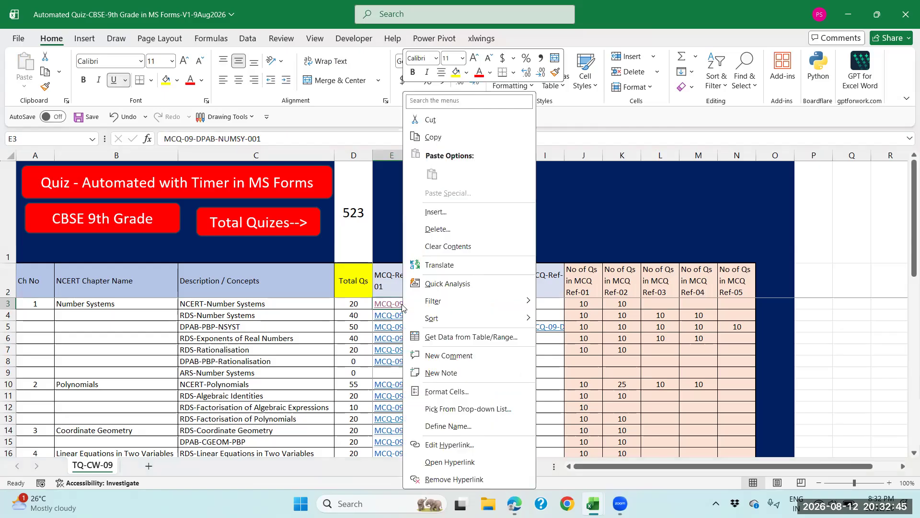
key("Escape")
key("Right")
key("Left")
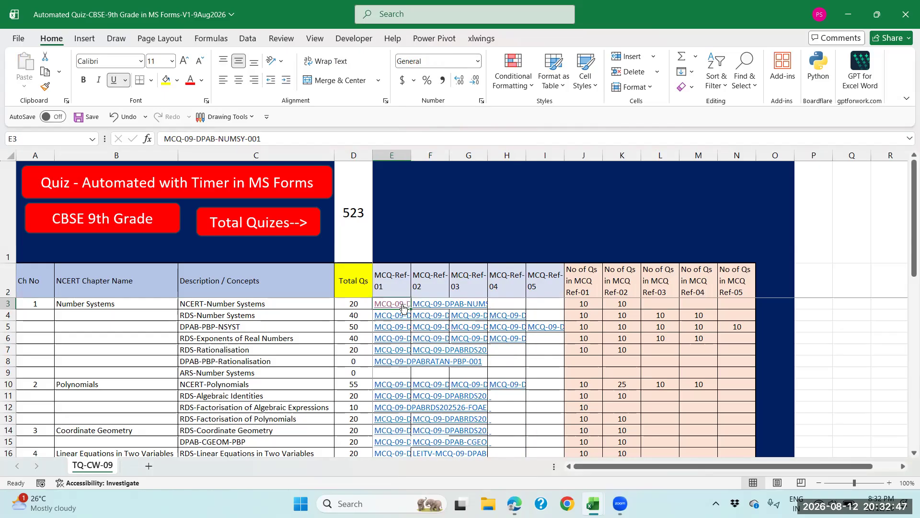
key("shift+Right")
key("shift+Right")
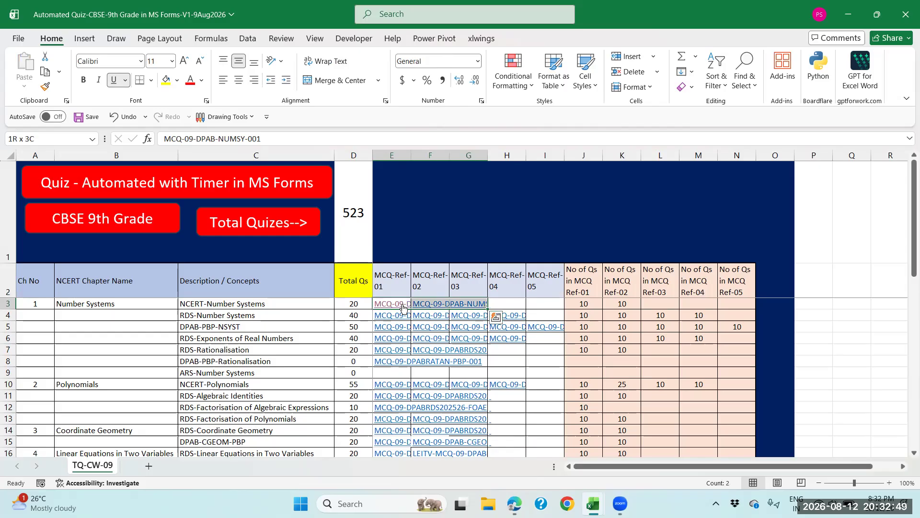
left_click(167, 80)
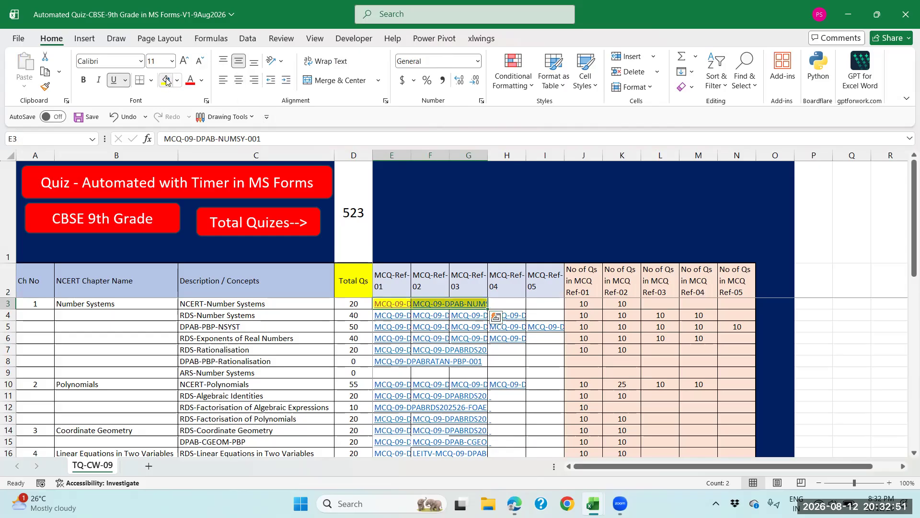
left_click(511, 304)
key("Right")
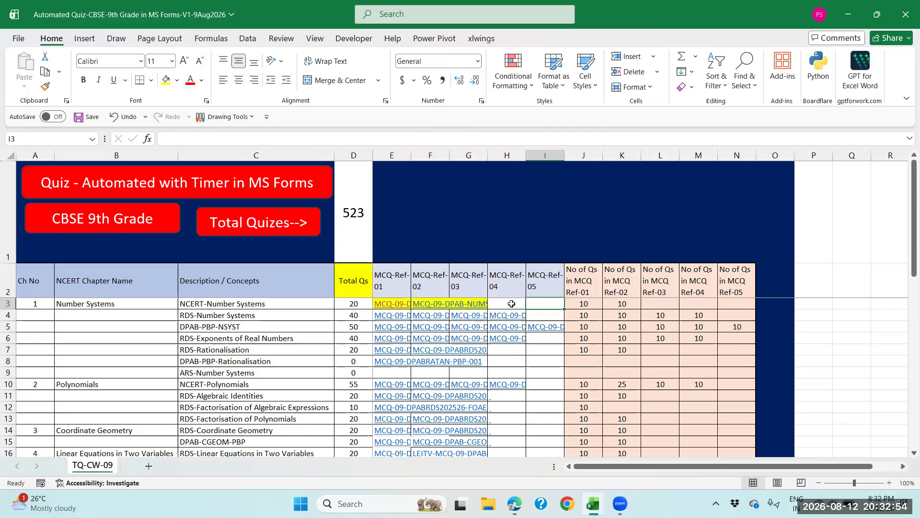
- Start the MCQ-09-DPAB-NUMSY-001 quiz linked in E3 and answer questions 1 to 4, choosing "Option a)" for question 1
left_click(397, 308)
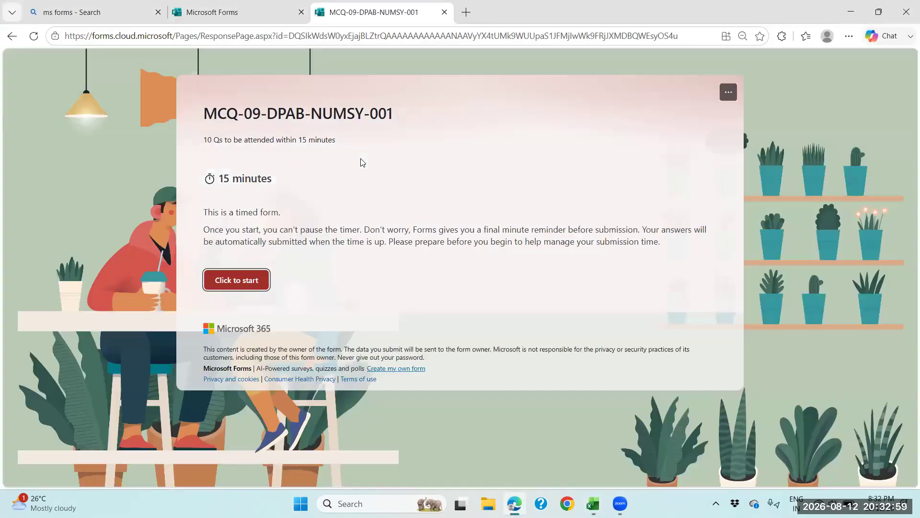
left_click(230, 287)
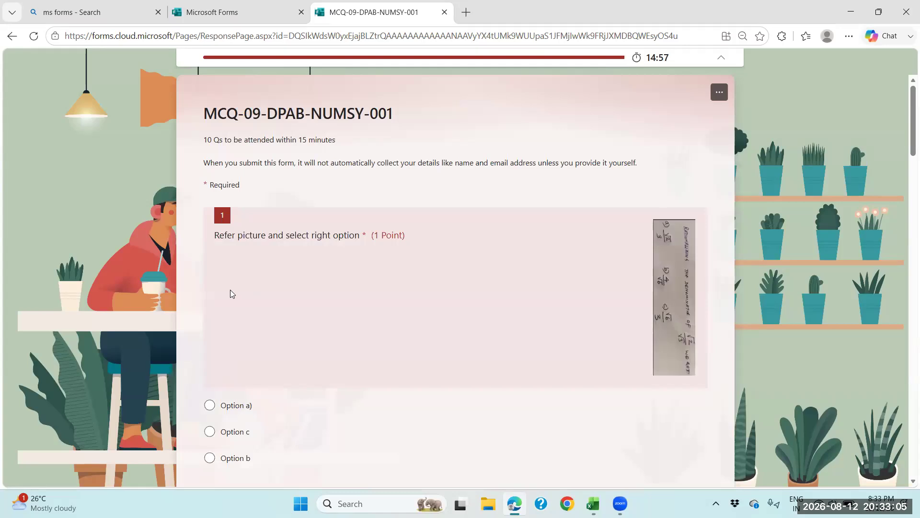
left_click(210, 406)
scroll(230, 384, "down", 5)
left_click(210, 330)
scroll(211, 330, "down", 5)
left_click(210, 249)
left_click(210, 438)
scroll(229, 408, "down", 5)
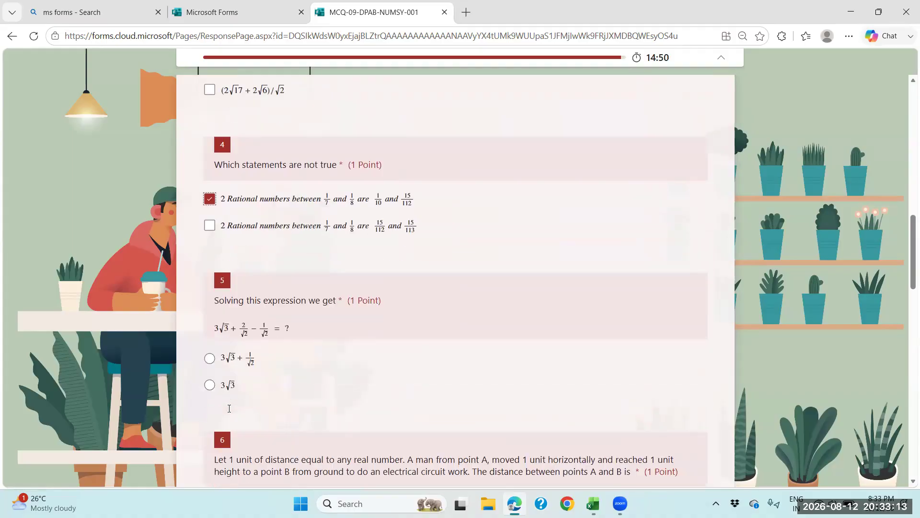
- Answer question 5 with 3√3 + 1/√2 and select the first two options in questions 6 and 7
left_click(210, 358)
scroll(211, 360, "down", 5)
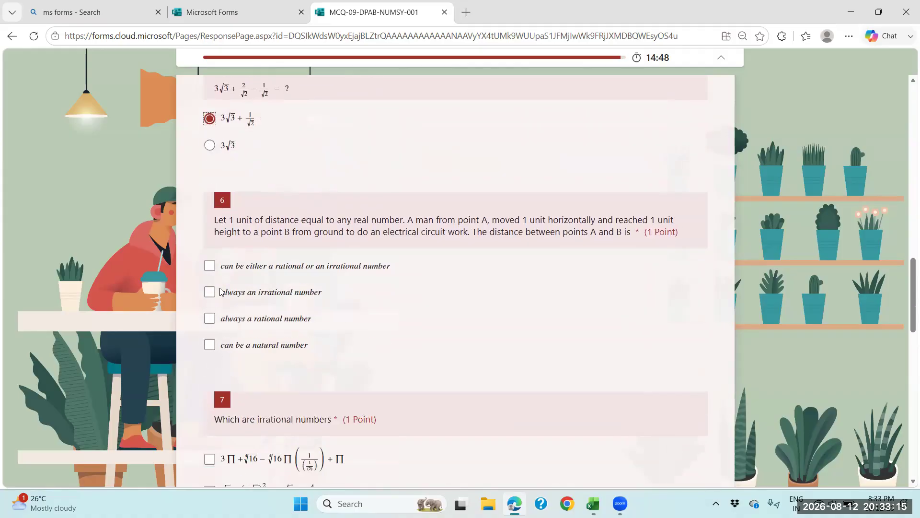
left_click(210, 266)
left_click(210, 292)
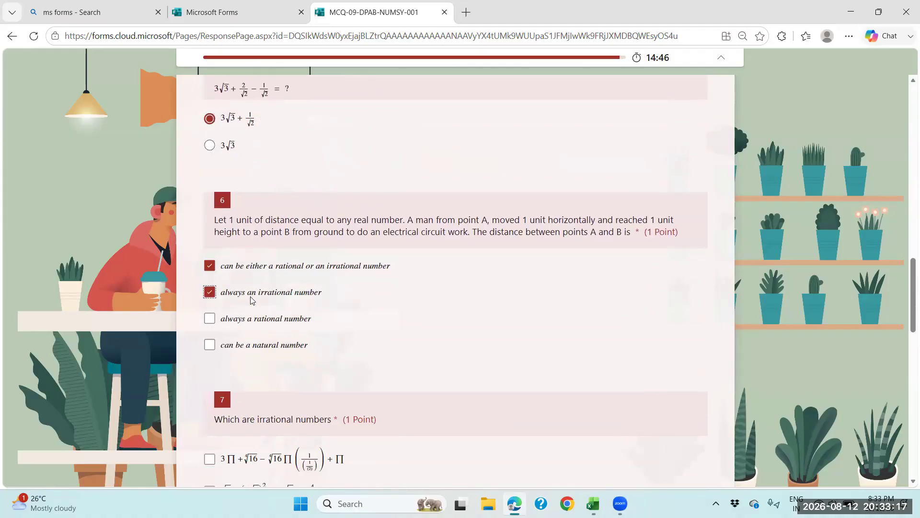
scroll(223, 362, "down", 5)
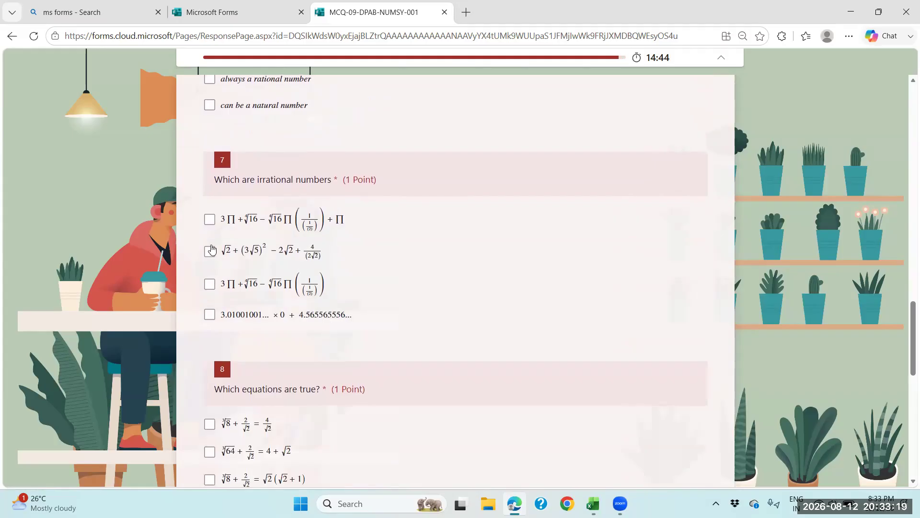
left_click(209, 220)
left_click(207, 256)
- Select the first and fourth equations in question 8, answer 9 with "always rational" and 10 with "be Terminating", and submit the quiz
scroll(236, 382, "down", 4)
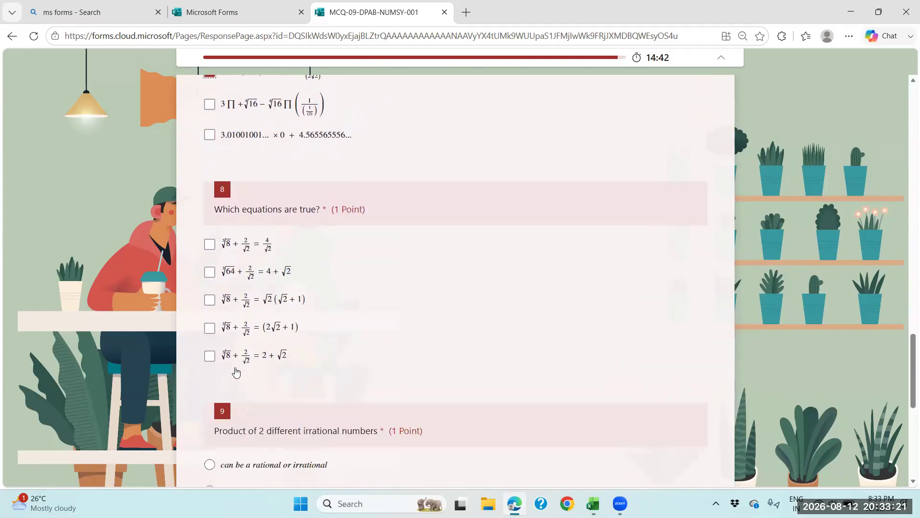
left_click(210, 244)
left_click(209, 328)
scroll(225, 374, "down", 5)
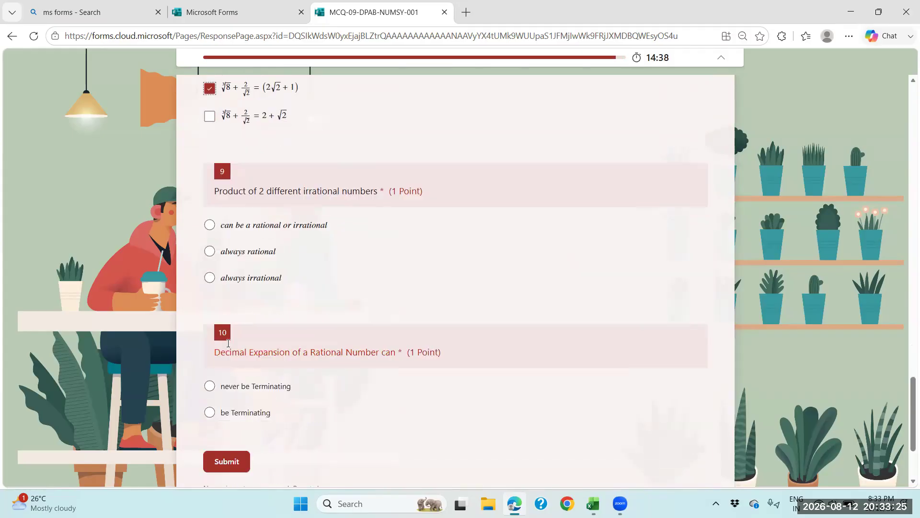
left_click(213, 253)
scroll(242, 370, "down", 1)
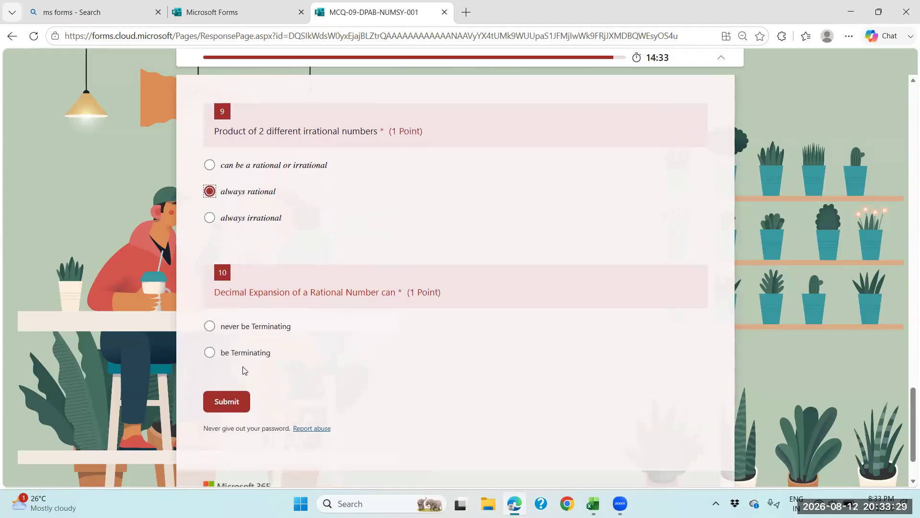
left_click(214, 356)
left_click(229, 403)
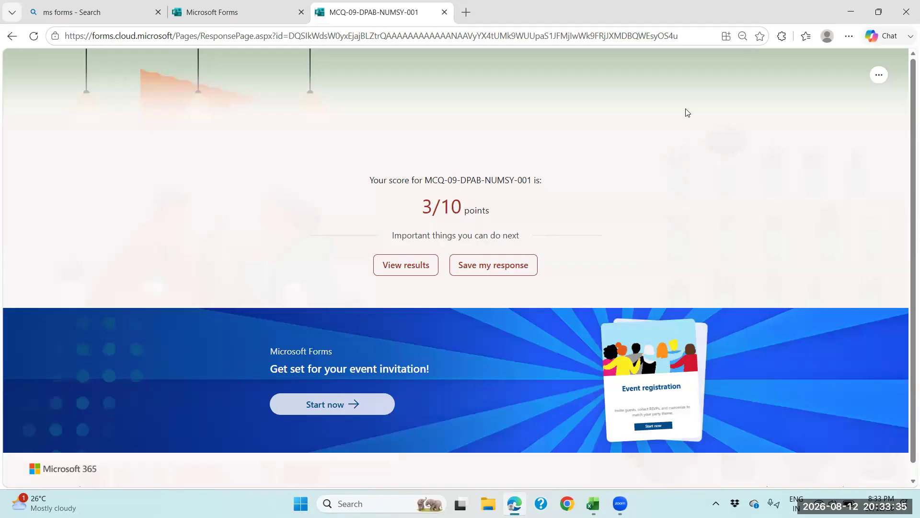
- View the results of the submitted MCQ-09-DPAB-NUMSY-001 quiz and examine the points, time taken and time-limit description
left_click(413, 262)
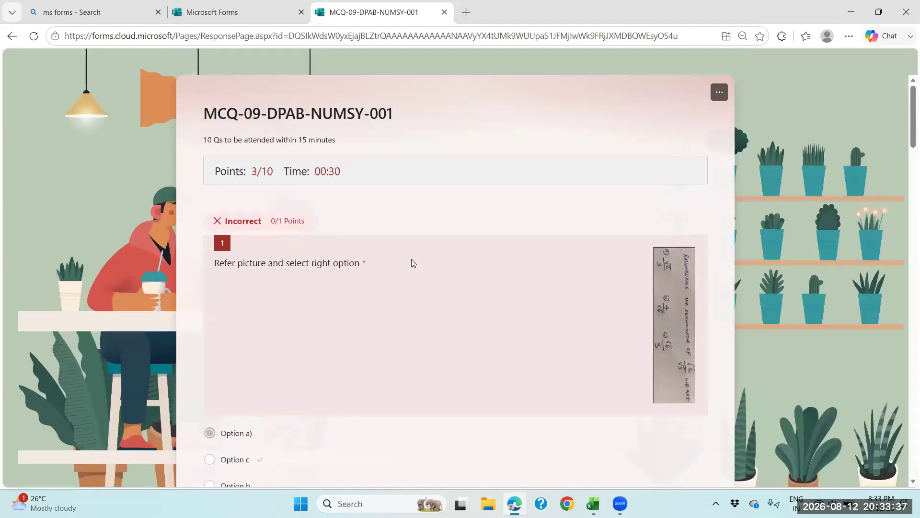
left_click_drag(217, 171, 346, 173)
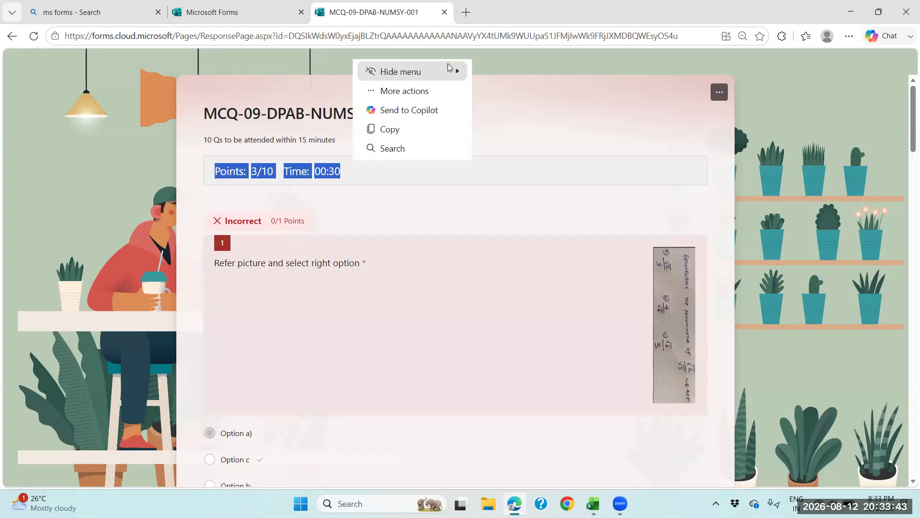
mouse_move(454, 70)
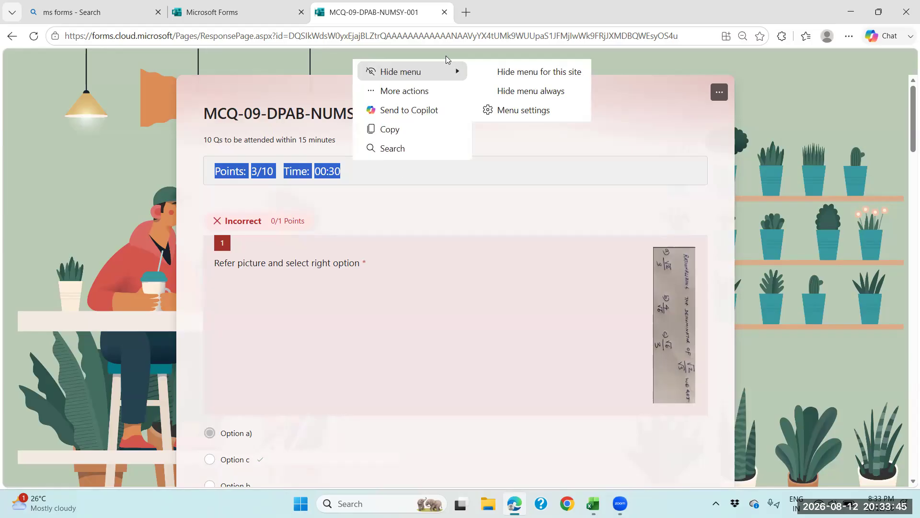
left_click_drag(207, 139, 338, 142)
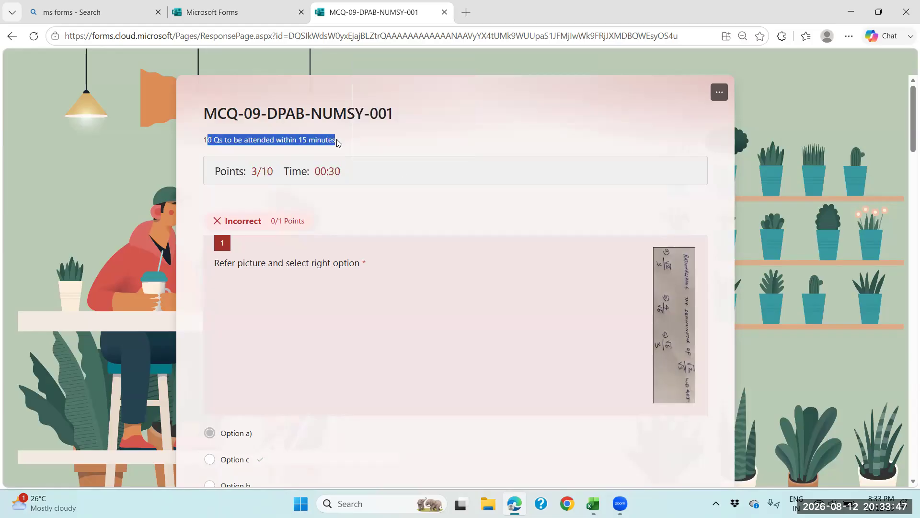
left_click(433, 149)
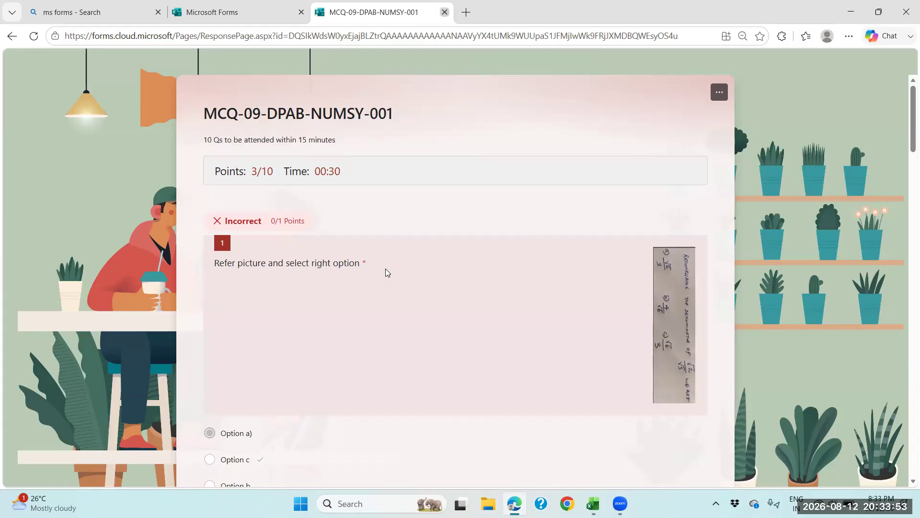
- Switch to the Excel quiz tracking workbook, look over the chapter list and examine the per-quiz question counts in J3:N7
key("alt+Tab")
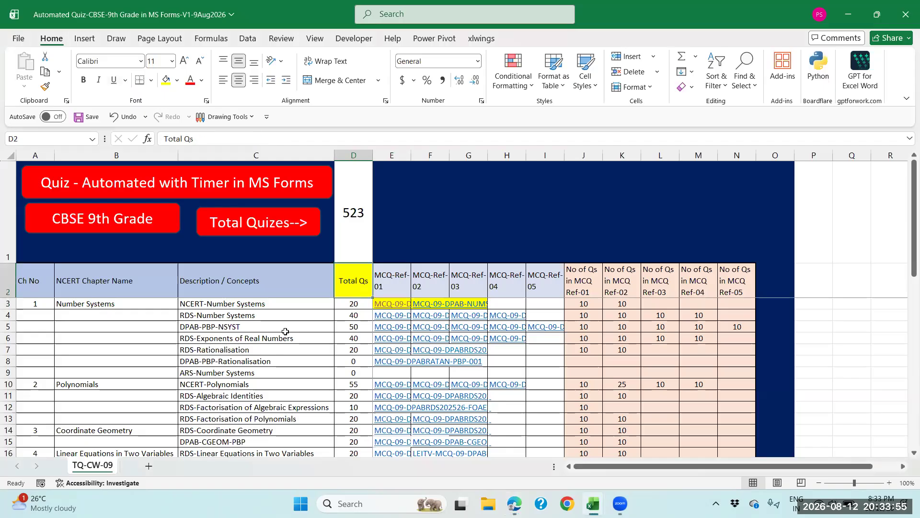
scroll(284, 331, "down", 5)
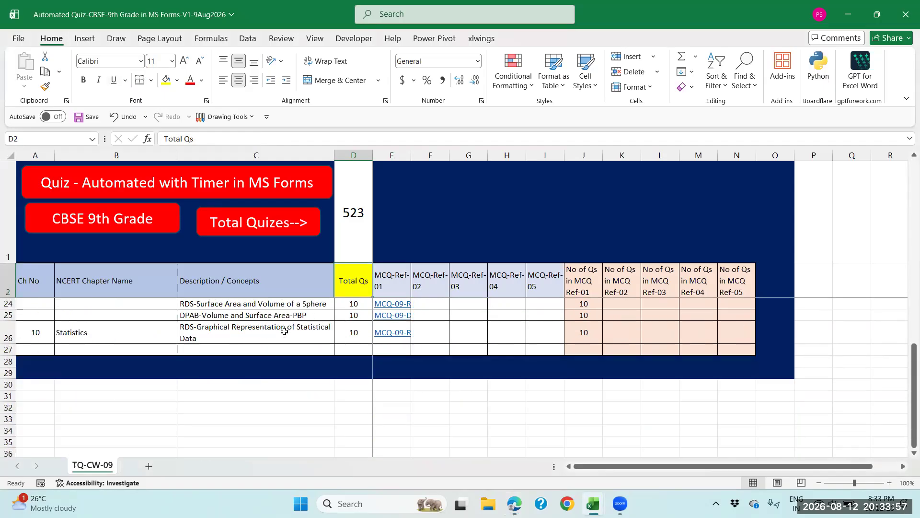
scroll(285, 331, "up", 4)
scroll(285, 331, "up", 3)
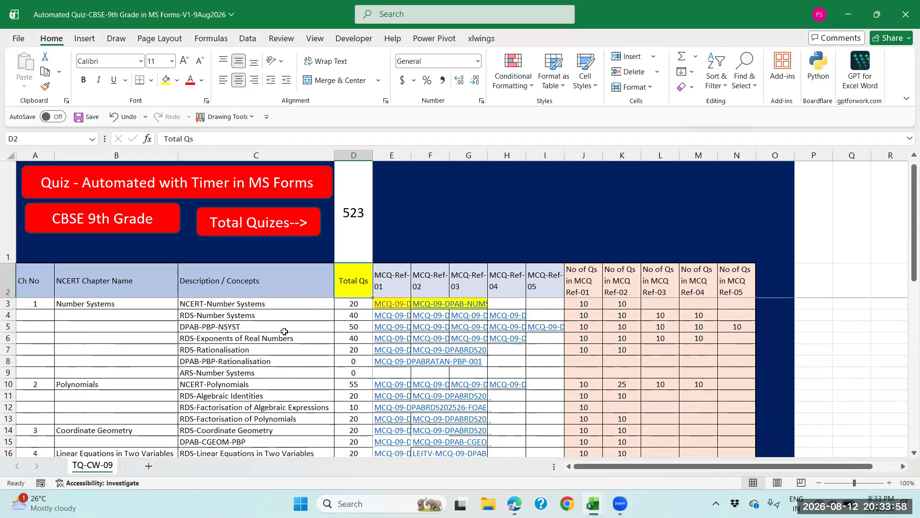
left_click(583, 305)
left_click_drag(583, 305, 737, 353)
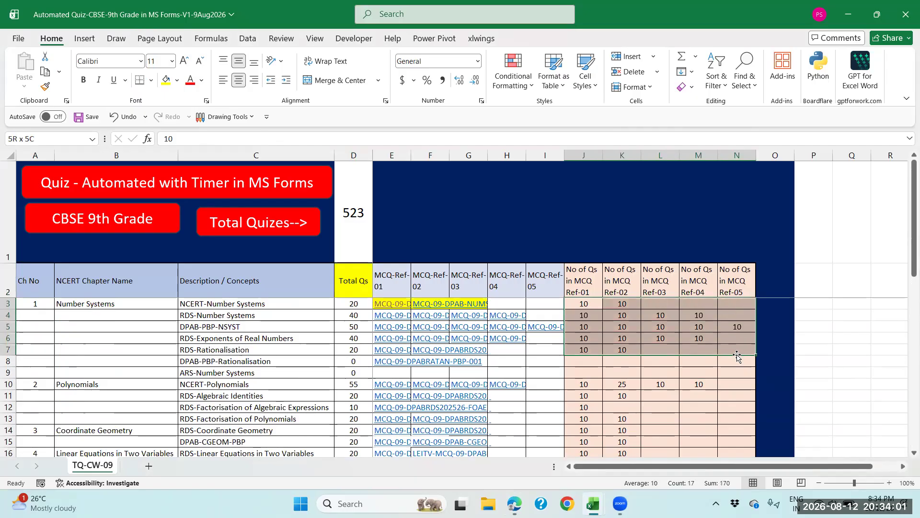
left_click(586, 309)
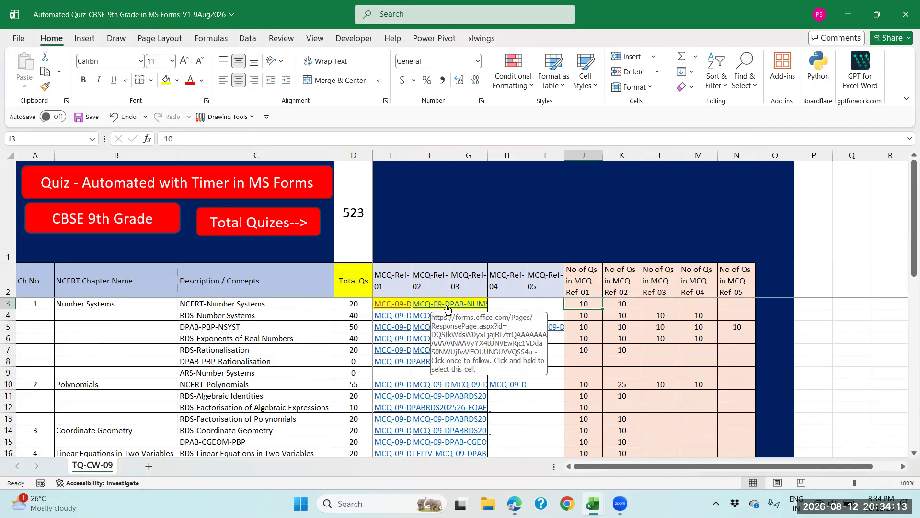
- Inspect the full quiz name behind the MCQ-Ref-02 link in F3, leaving the cell's content as it is
right_click(429, 308)
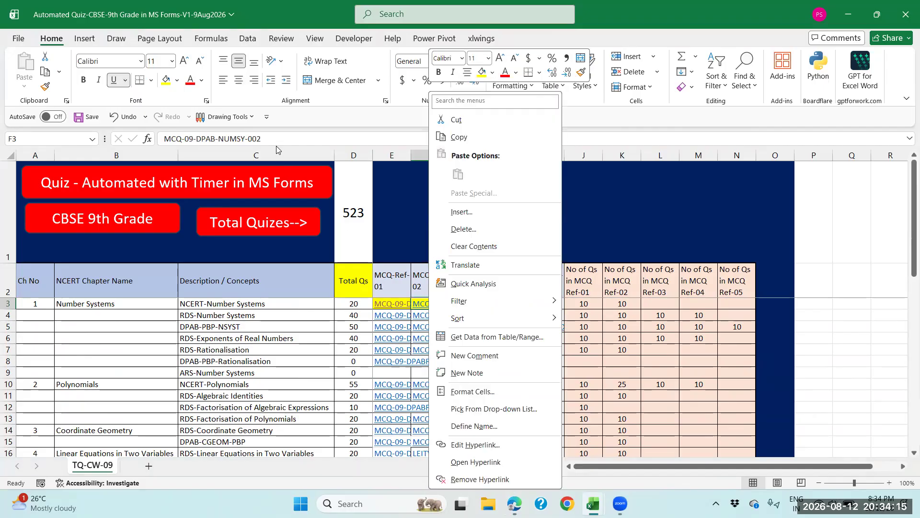
left_click_drag(274, 144, 162, 144)
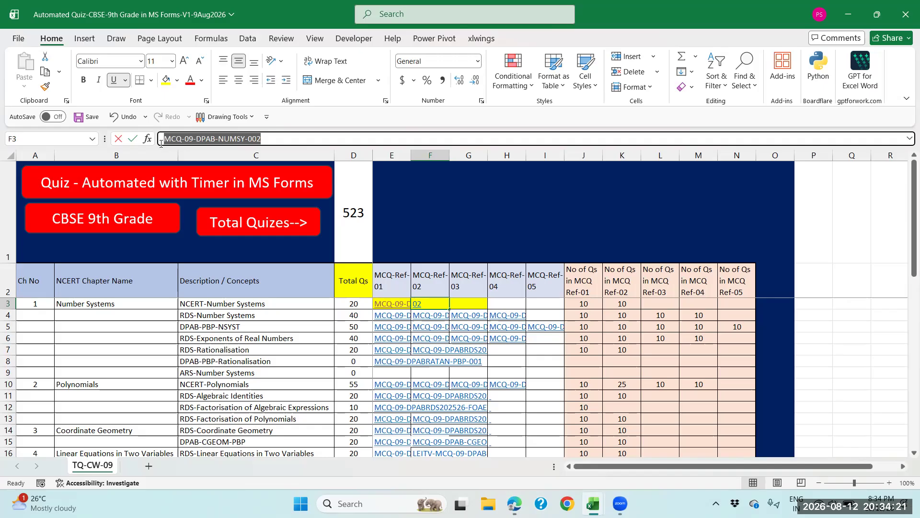
left_click_drag(161, 143, 160, 144)
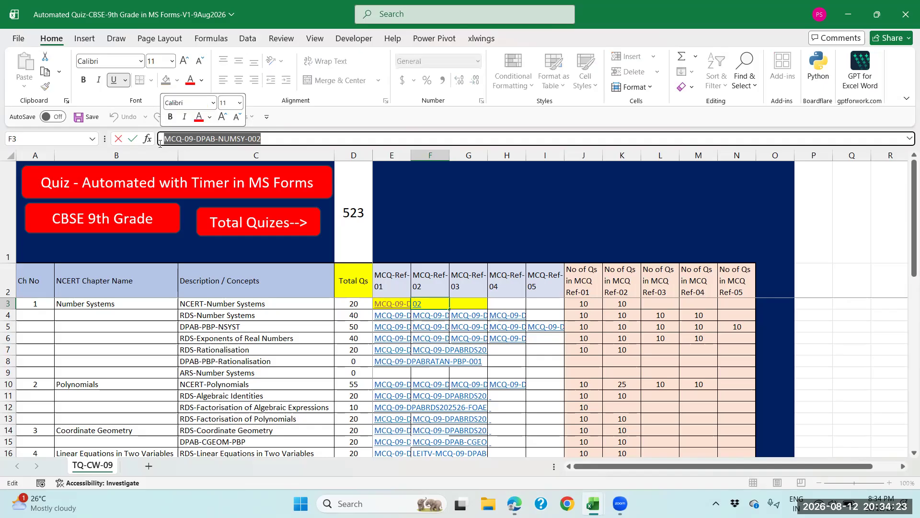
key("Escape")
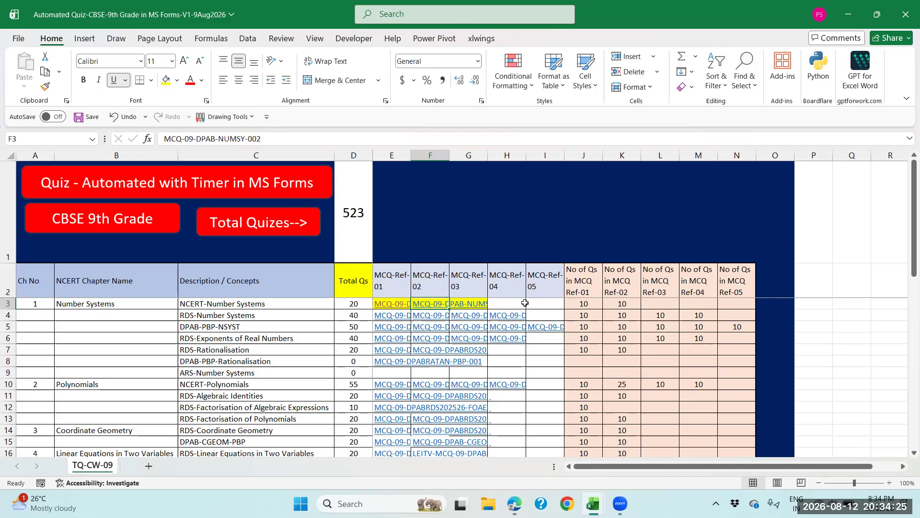
- Check the NCERT-Number Systems question counts in J3:K3 against the total formula in D3
left_click(585, 303)
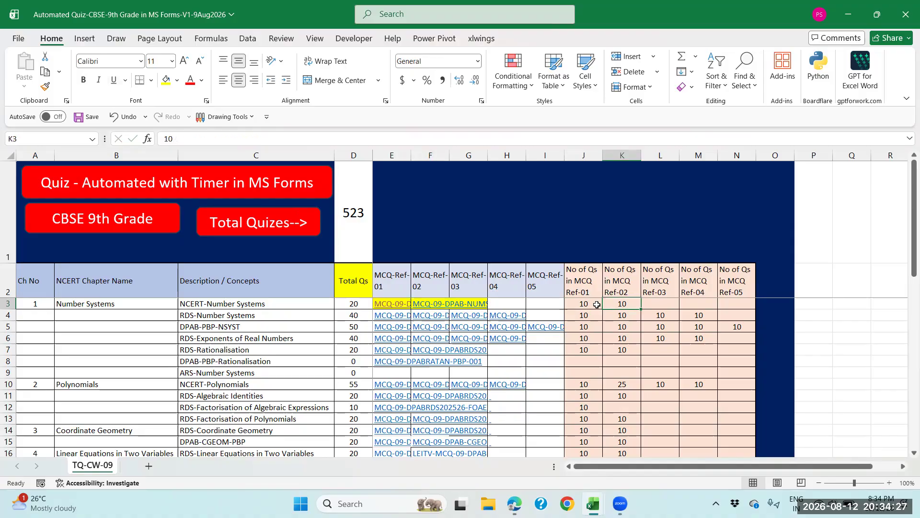
left_click(622, 307)
left_click_drag(588, 303, 619, 304)
left_click(353, 303)
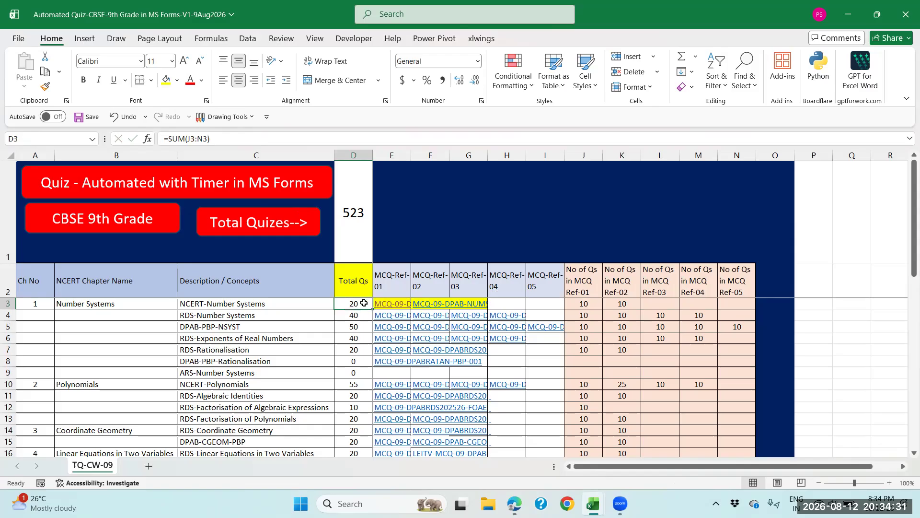
- Check the RDS-Number Systems question counts in J4:M4 against the total in D4, and compare the totals in D3 and D4
left_click(355, 317)
left_click(283, 313)
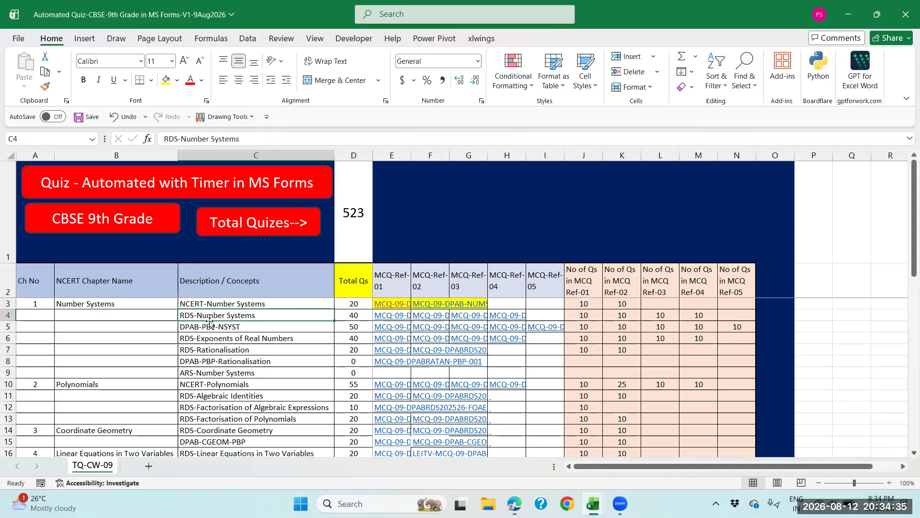
left_click(354, 316)
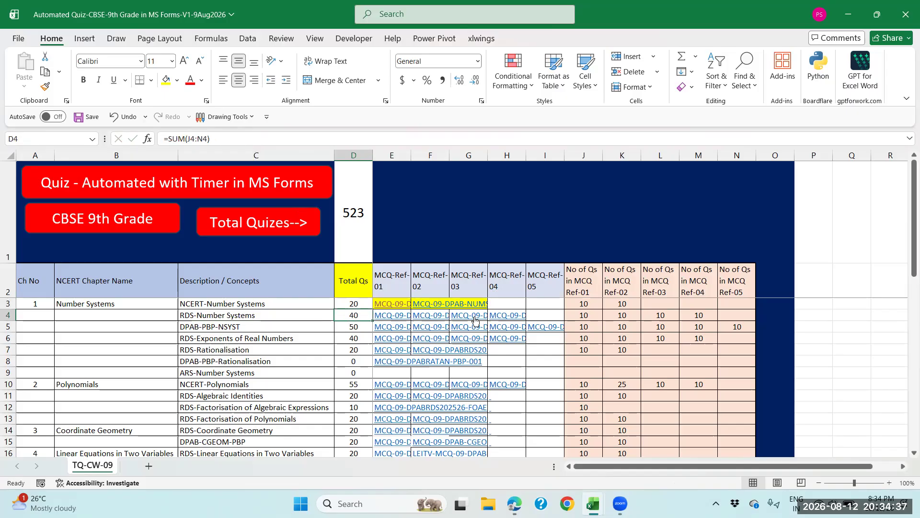
left_click_drag(599, 317, 698, 316)
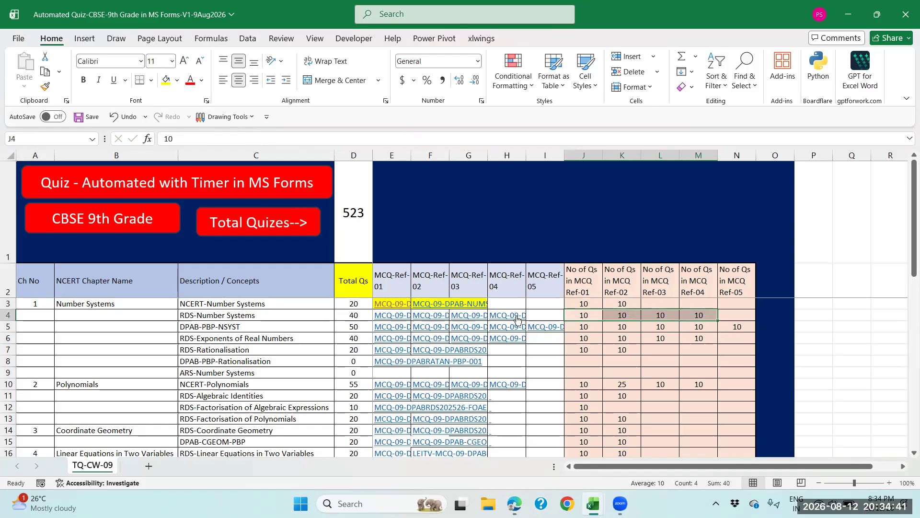
left_click(363, 315)
left_click_drag(357, 303, 357, 311)
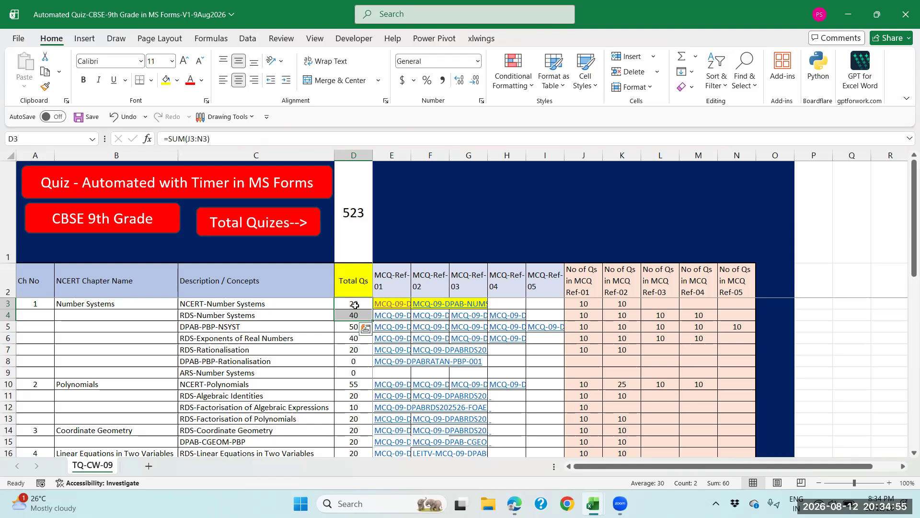
left_click(355, 303)
left_click(354, 316)
left_click(352, 302)
left_click(351, 317)
- Review the NCERT chapter names and their concepts from Polynomials down to Statistics, ending on RDS-Algebraic Identities in C11
left_click(112, 384)
scroll(113, 384, "down", 2)
left_click(103, 362)
left_click(112, 385)
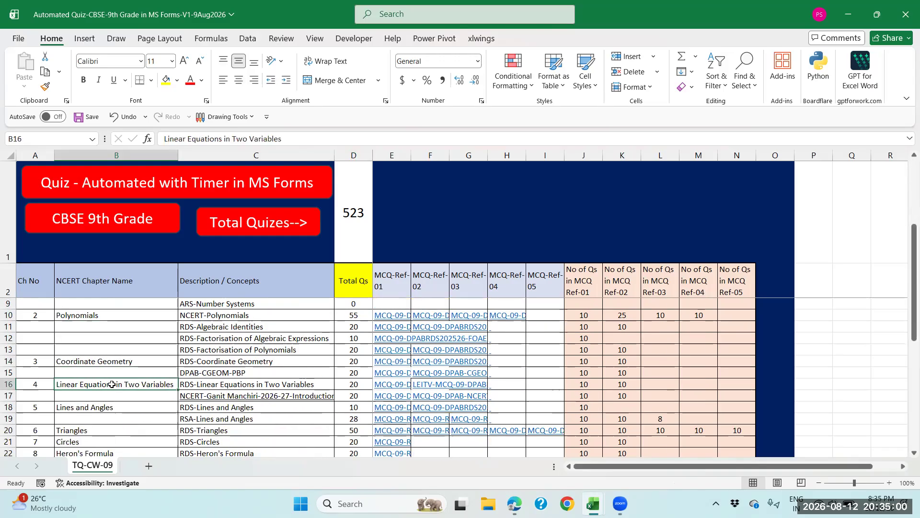
left_click(117, 411)
scroll(115, 410, "down", 5)
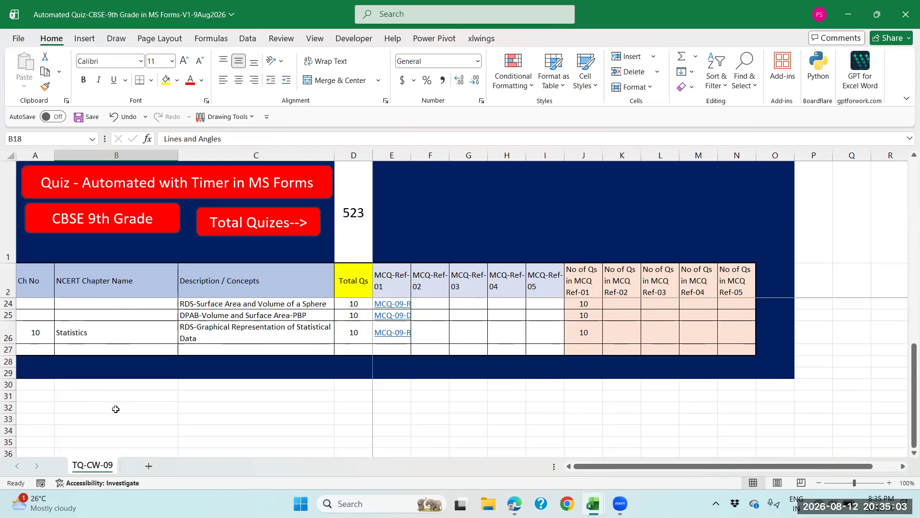
scroll(116, 408, "up", 5)
scroll(115, 409, "up", 2)
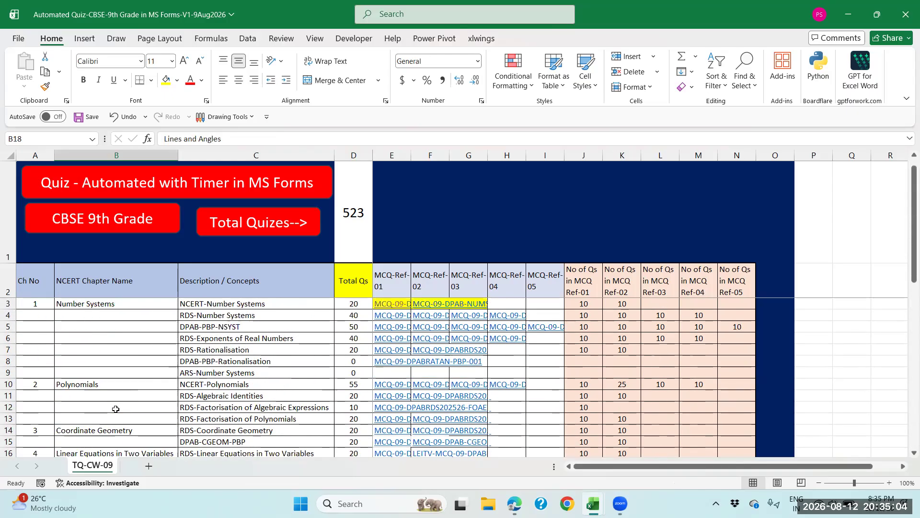
left_click(189, 393)
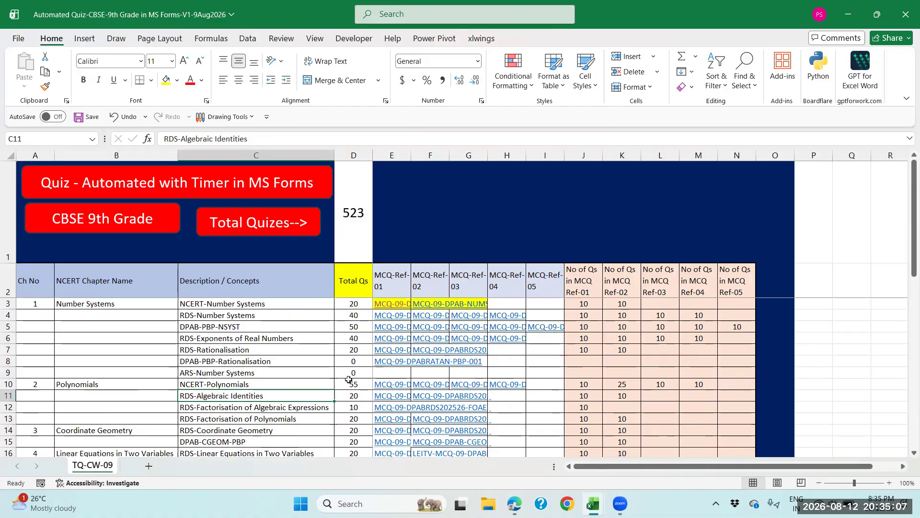